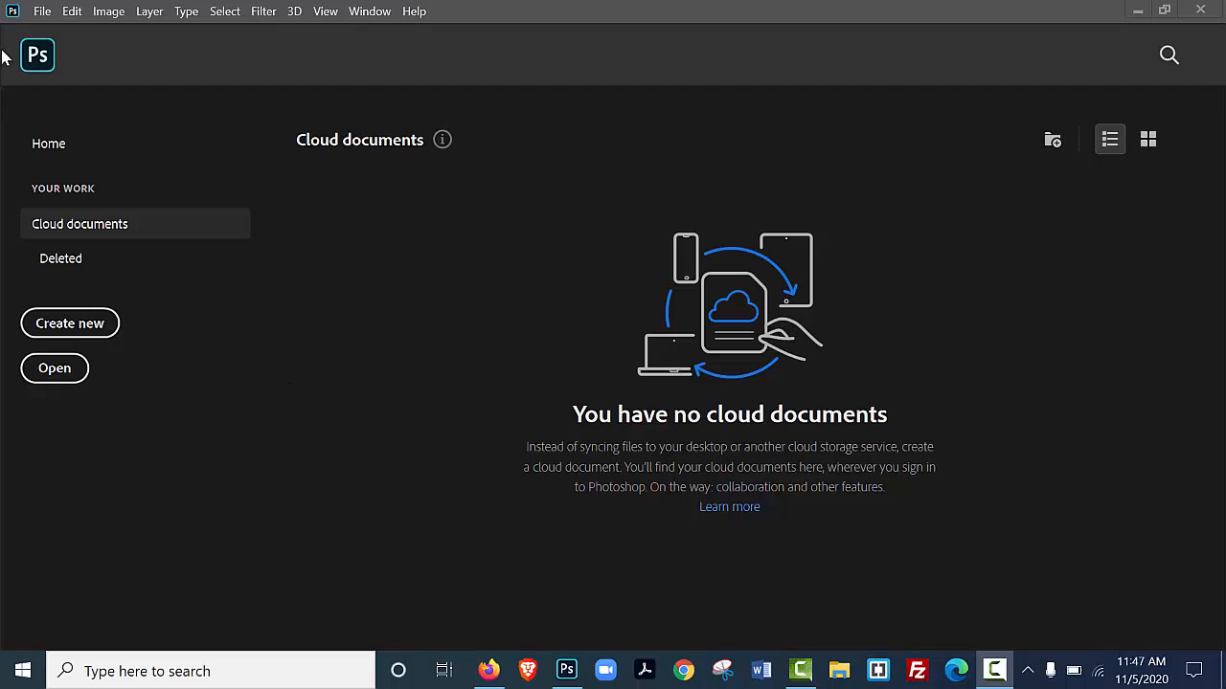
# Step: Switch to Adobe Bridge to browse the Lesson12 files and open its Mission folder
pyautogui.click(40, 13)
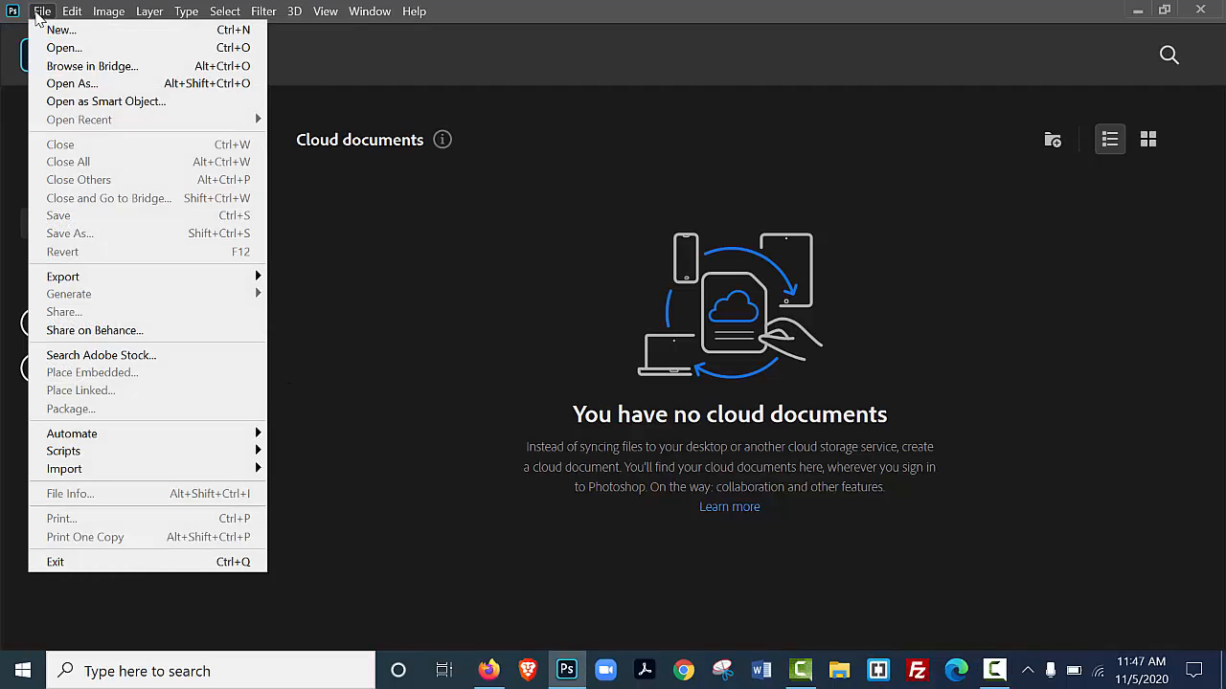
pyautogui.click(56, 67)
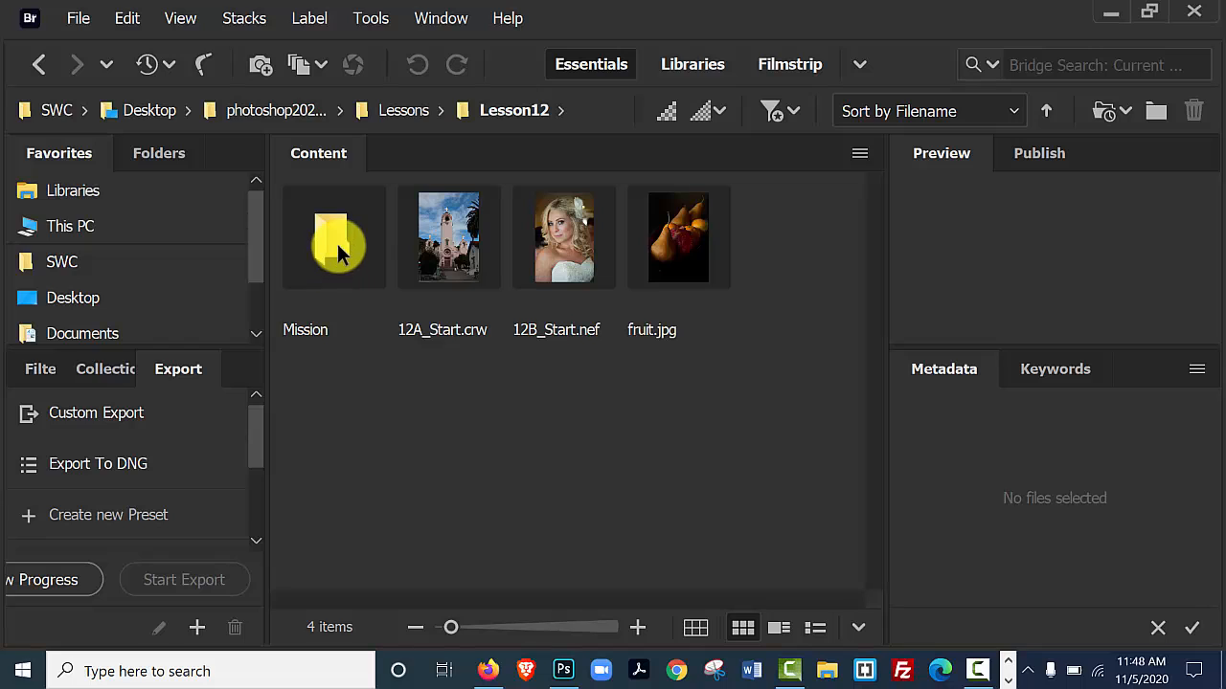
pyautogui.doubleClick(337, 243)
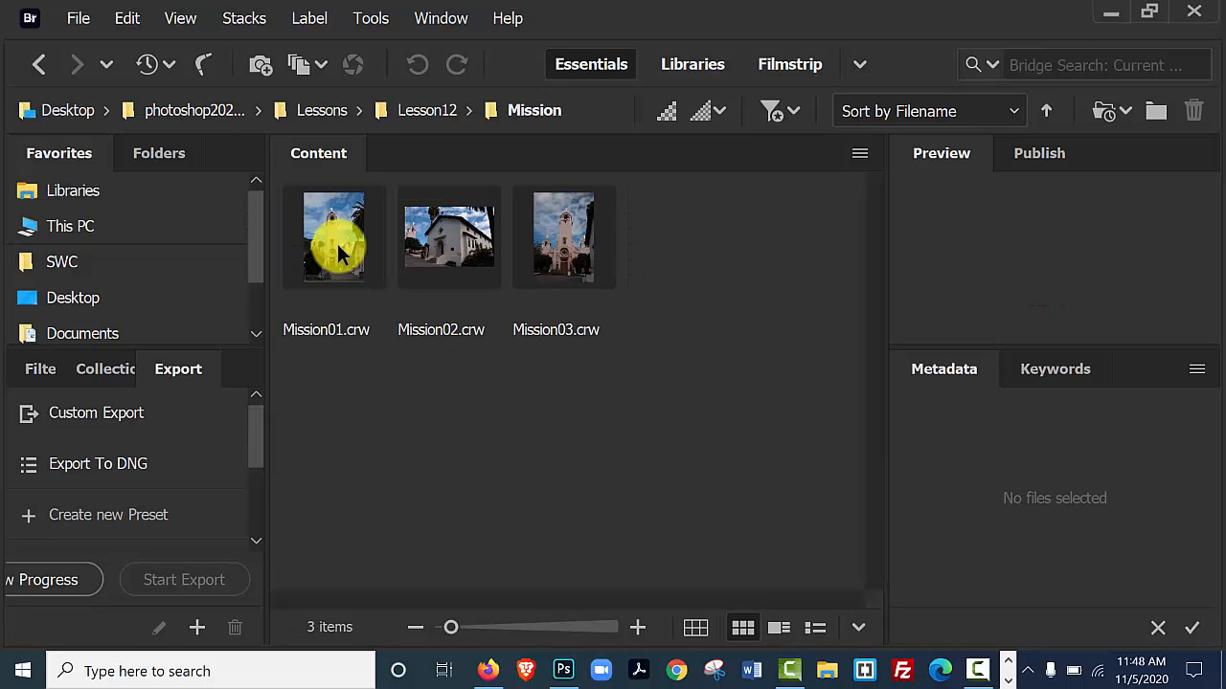
# Step: Select Mission01.crw, Mission02.crw and Mission03.crw and open all three in Camera Raw
pyautogui.click(337, 251)
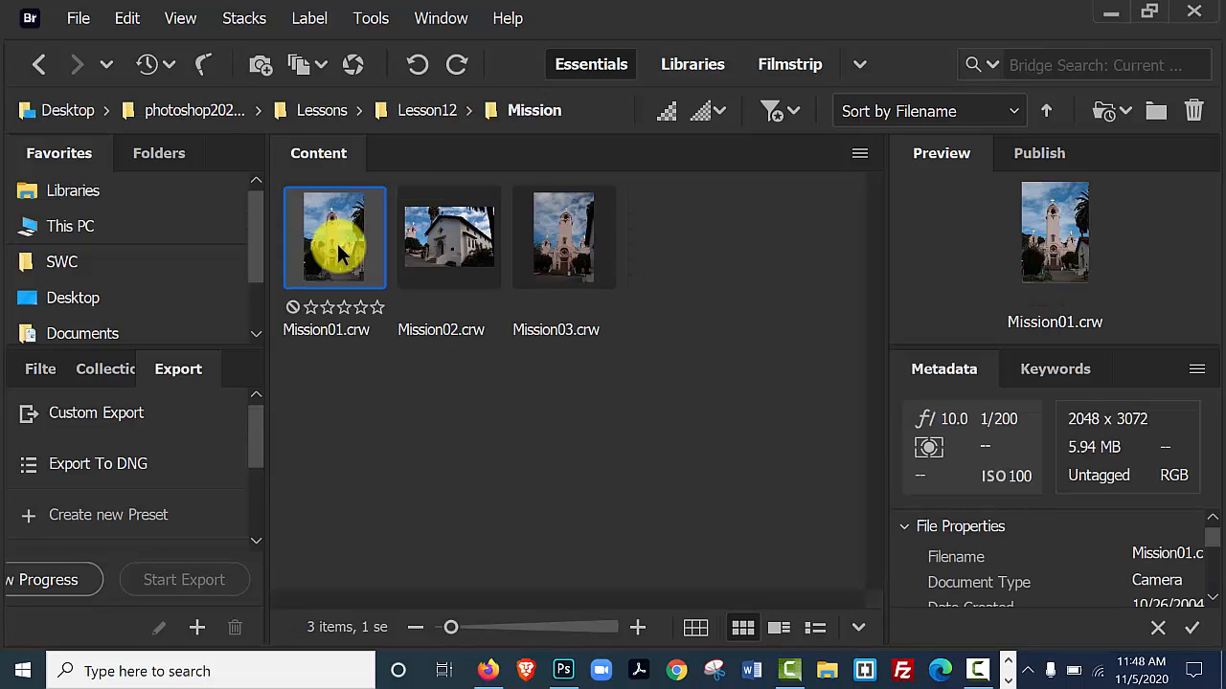
pyautogui.hotkey('ctrl', 'a')
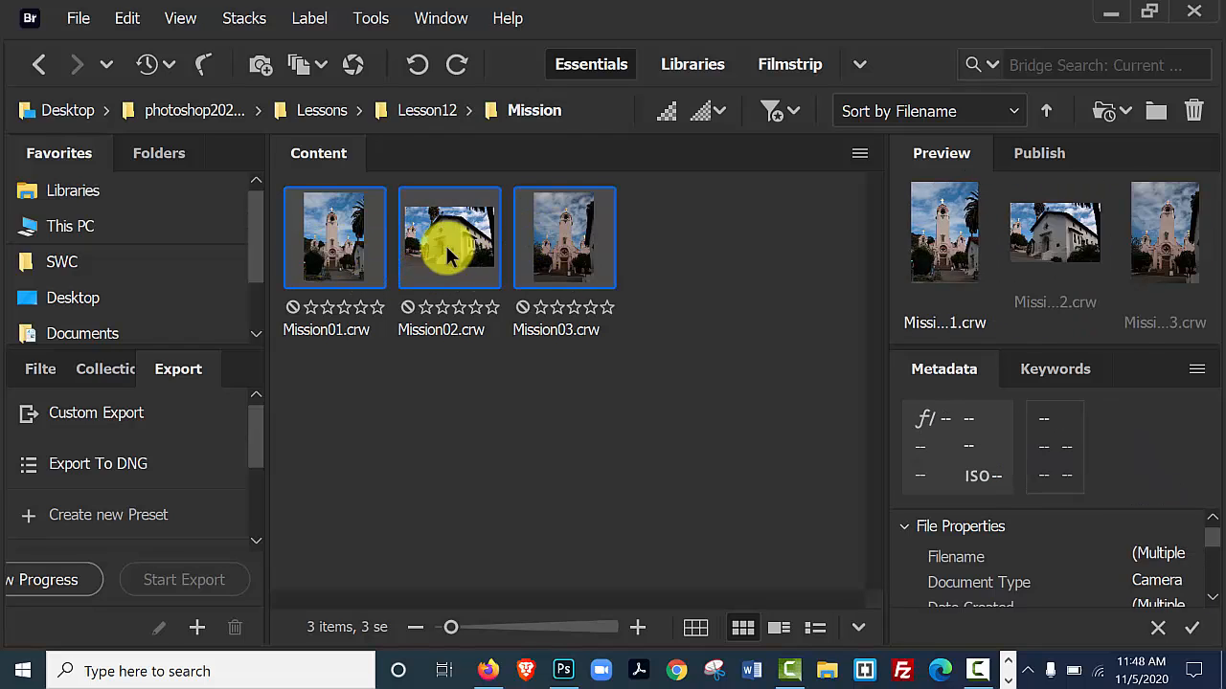
pyautogui.rightClick(545, 243)
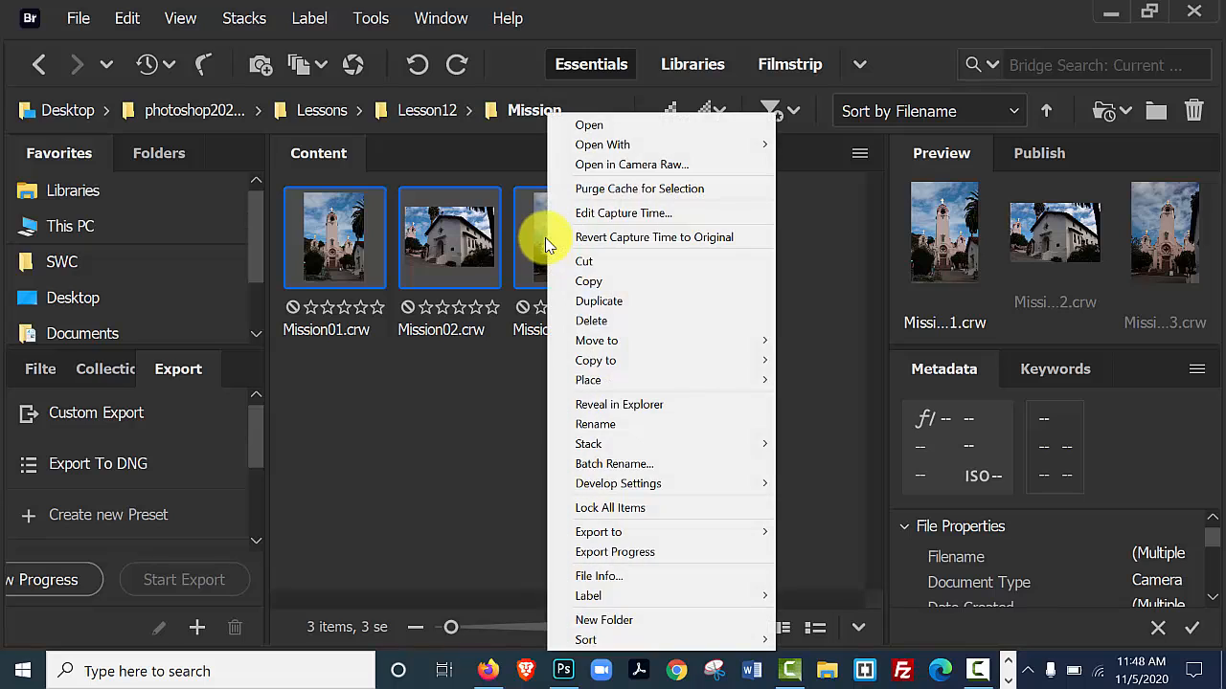
pyautogui.click(605, 167)
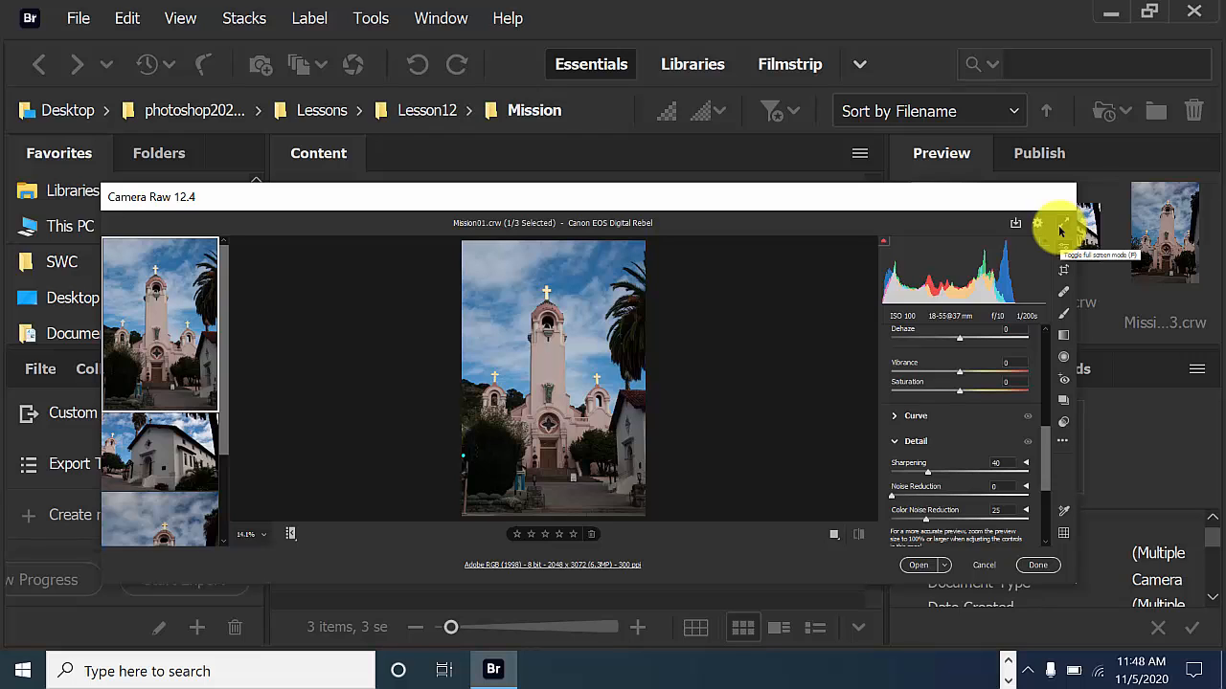
# Step: Switch Camera Raw to full-screen mode and set the filmstrip orientation to Vertical
pyautogui.click(1061, 228)
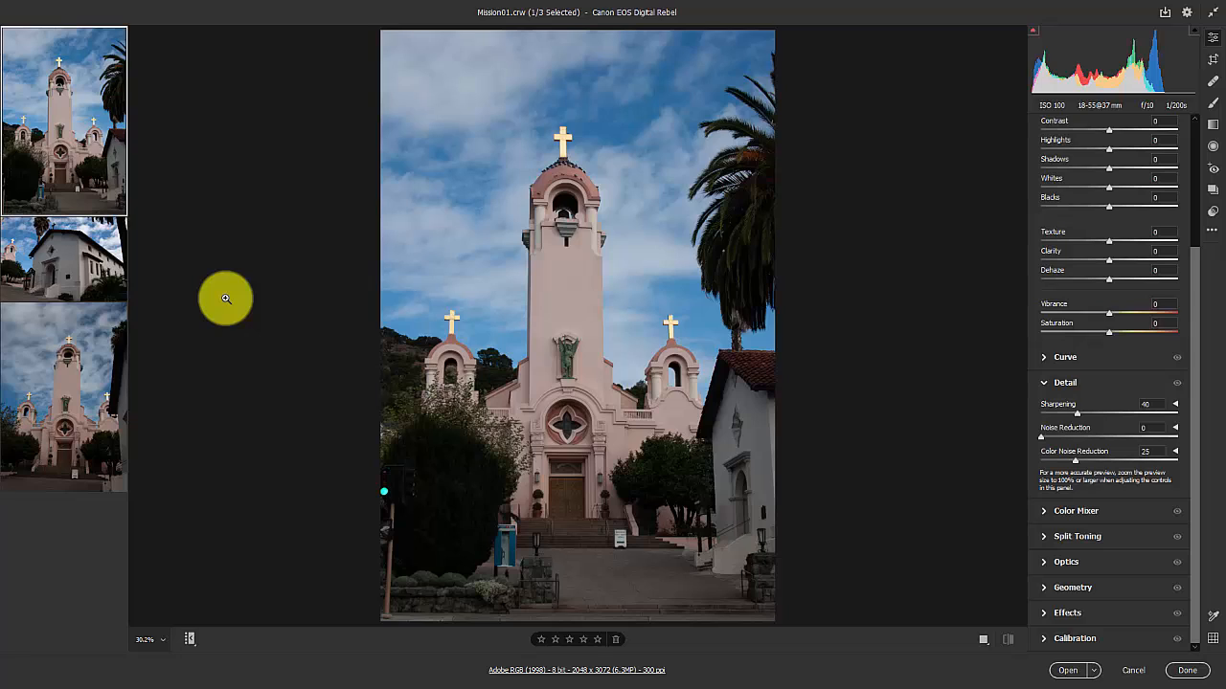
pyautogui.click(191, 644)
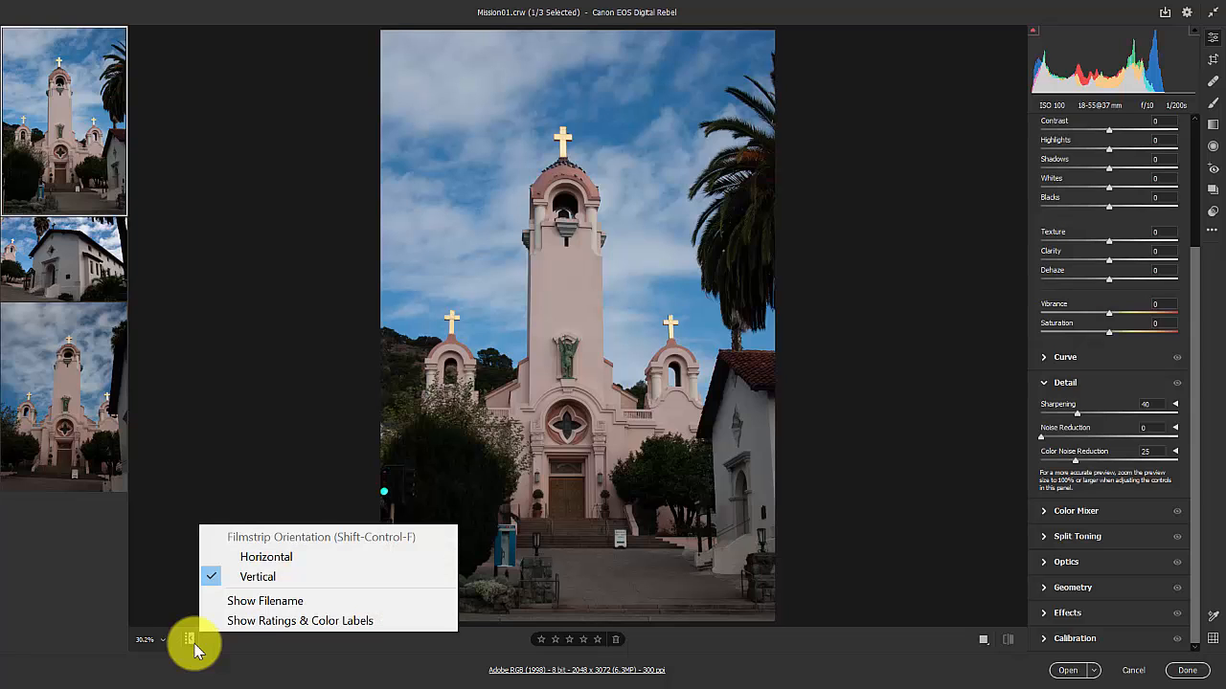
pyautogui.click(257, 578)
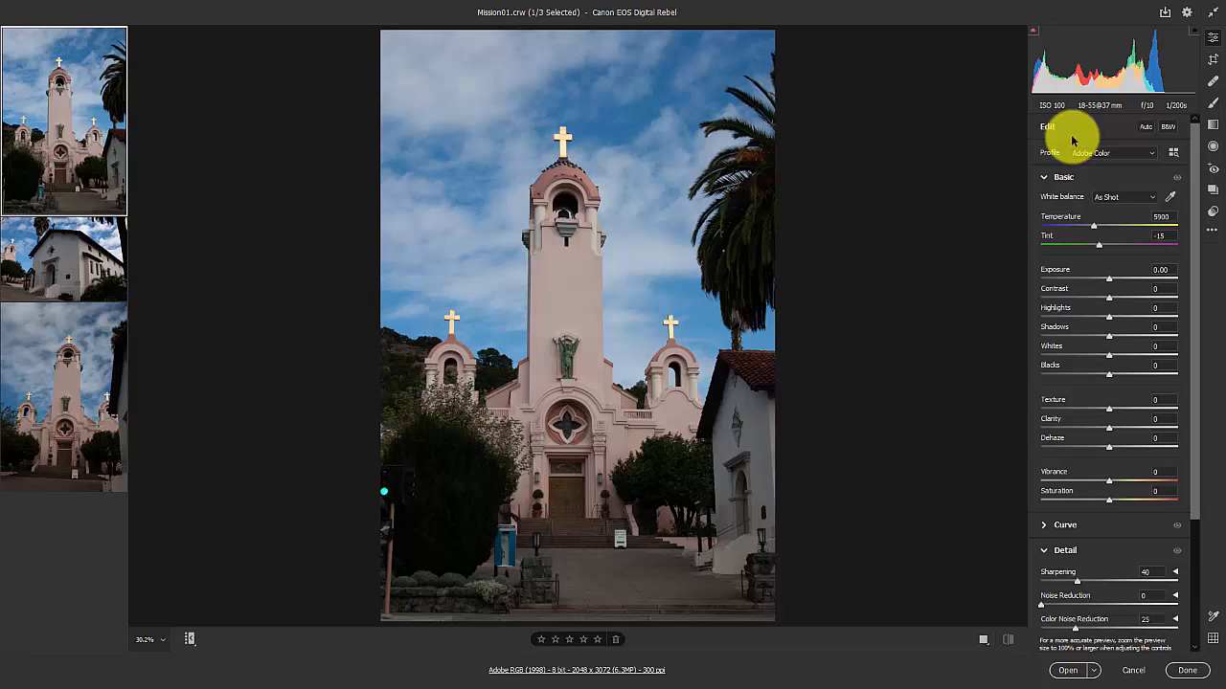
# Step: Collapse the Basic and Detail adjustment sections and leave only Basic expanded
pyautogui.click(1043, 179)
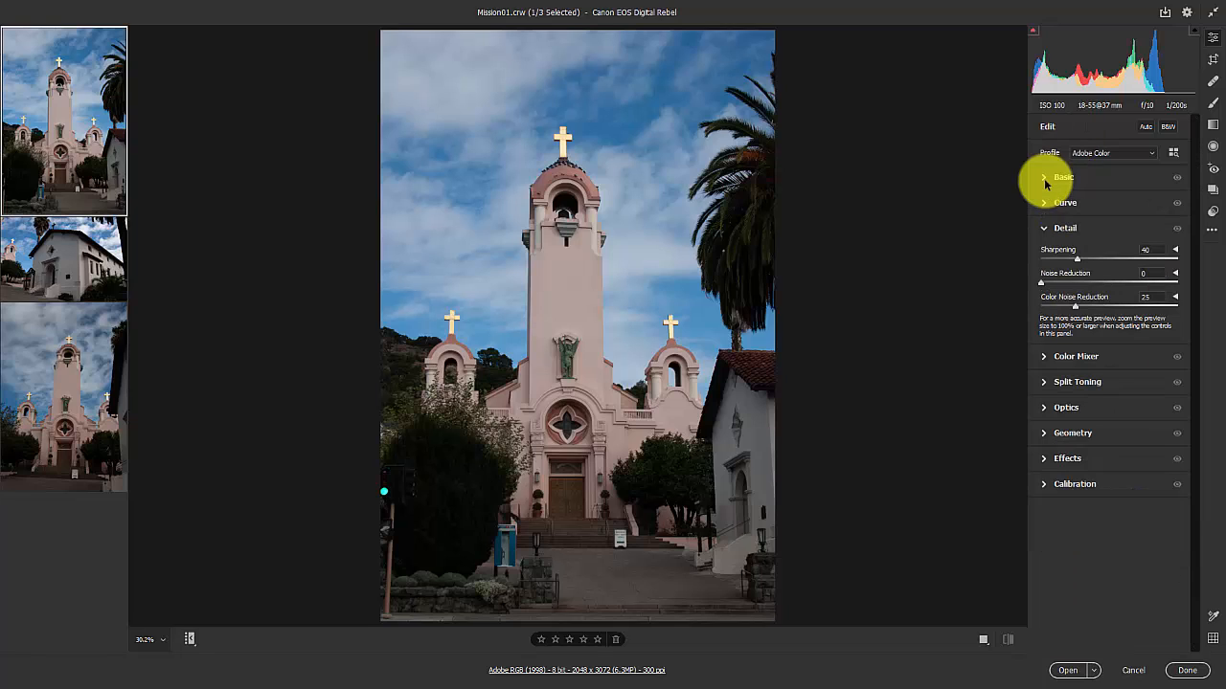
pyautogui.click(1043, 179)
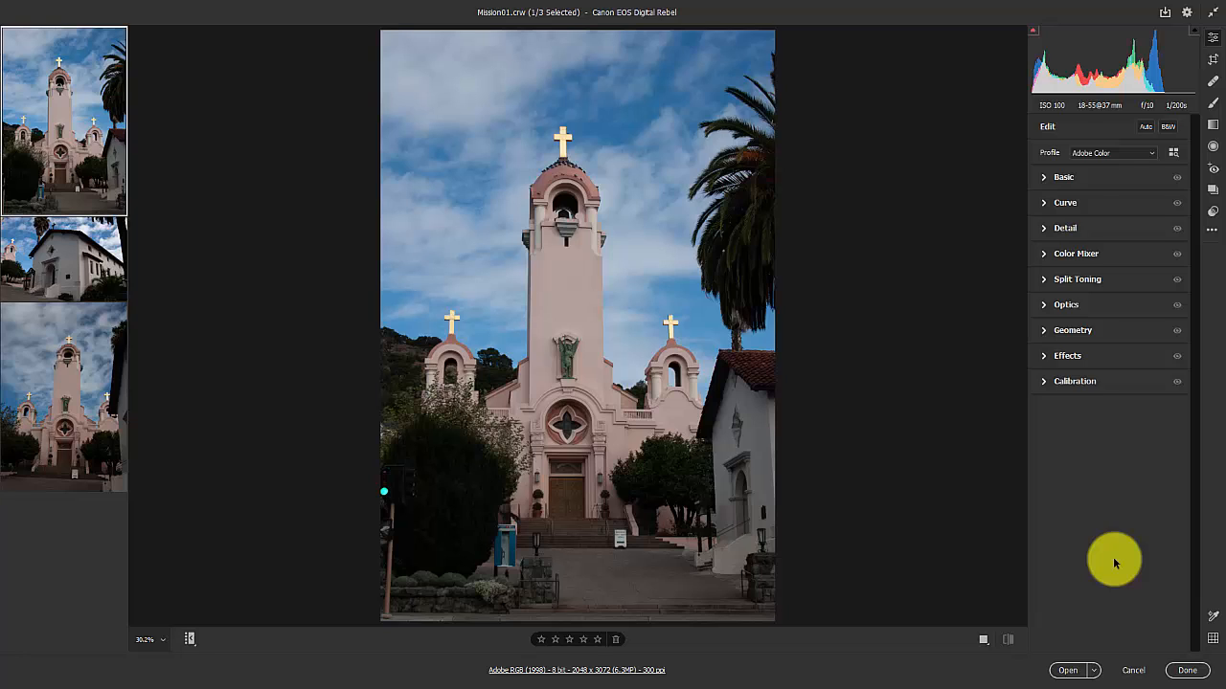
pyautogui.click(1048, 179)
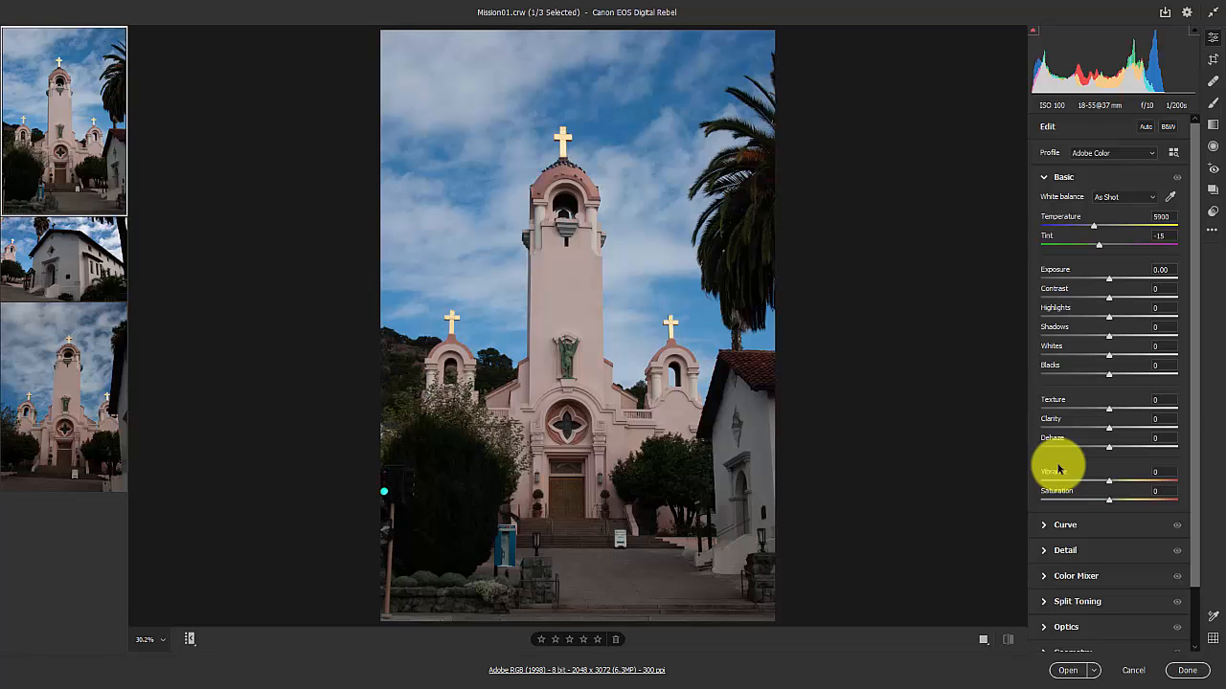
pyautogui.click(1215, 233)
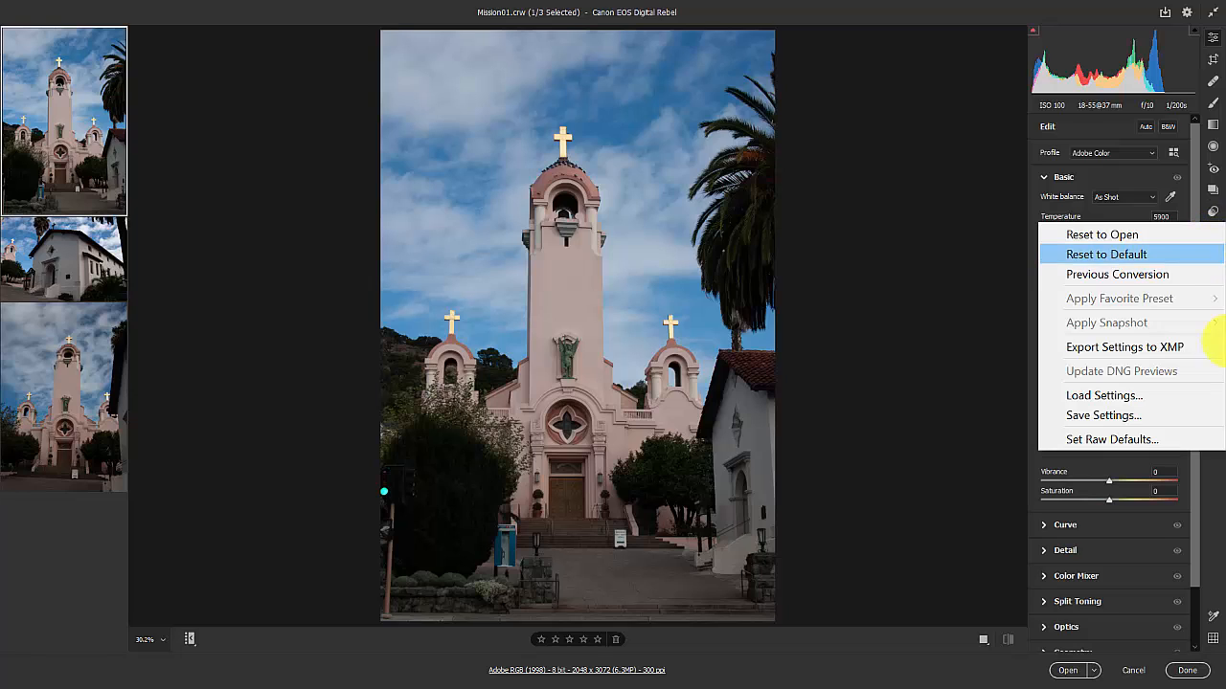
pyautogui.click(977, 184)
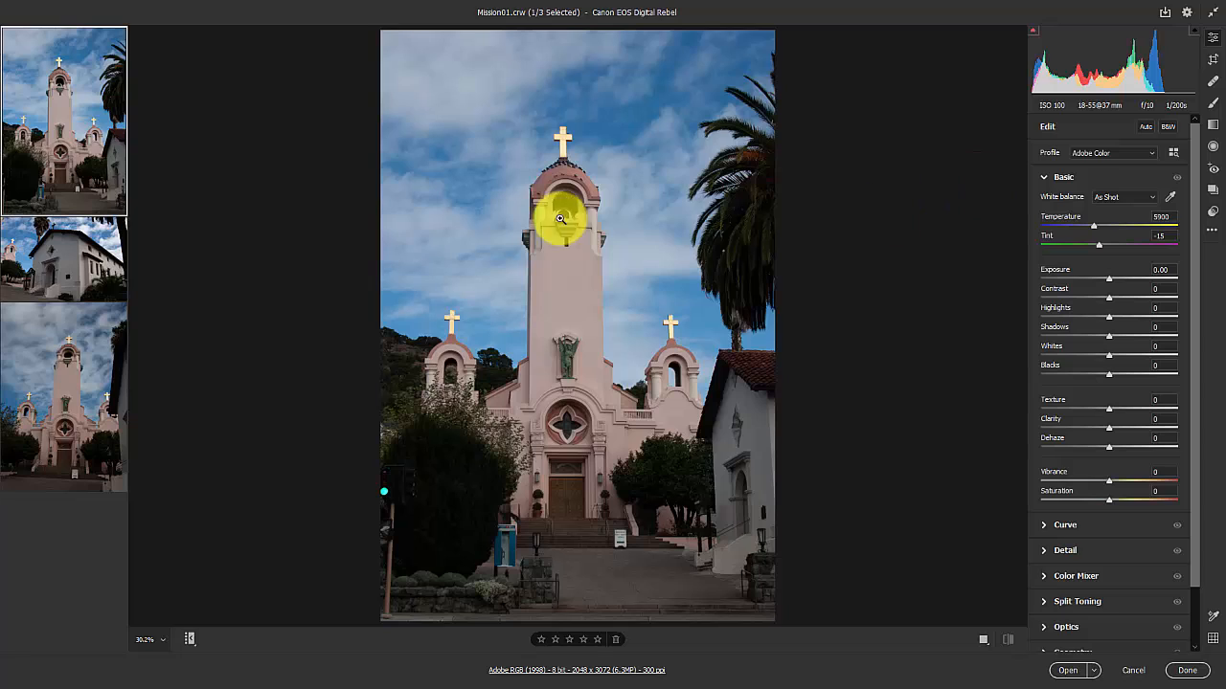
# Step: Apply the Adobe Landscape profile to Mission01.crw
pyautogui.moveTo(53, 176)
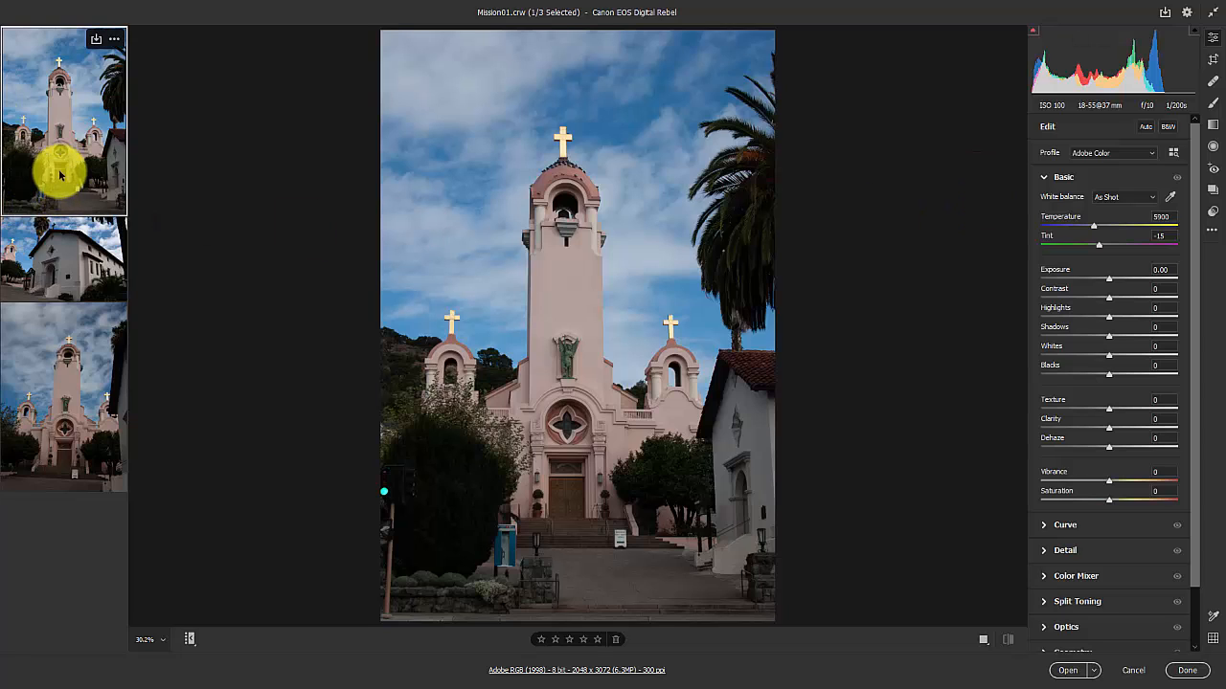
pyautogui.click(1149, 153)
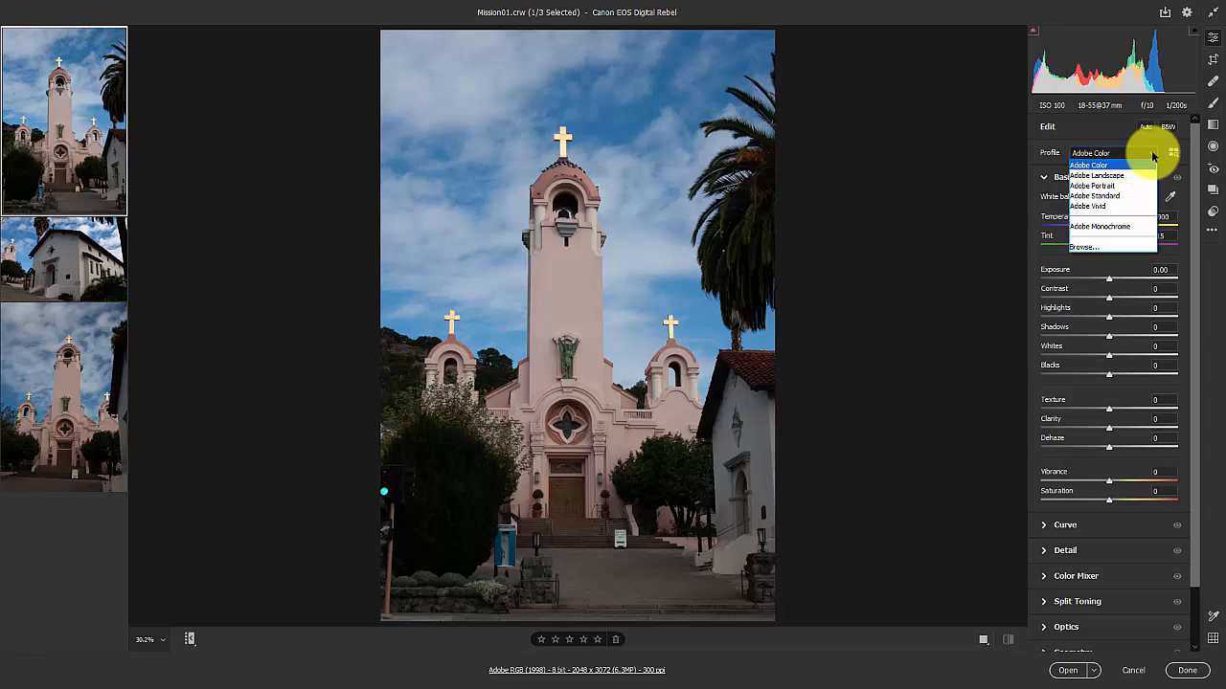
pyautogui.click(1101, 176)
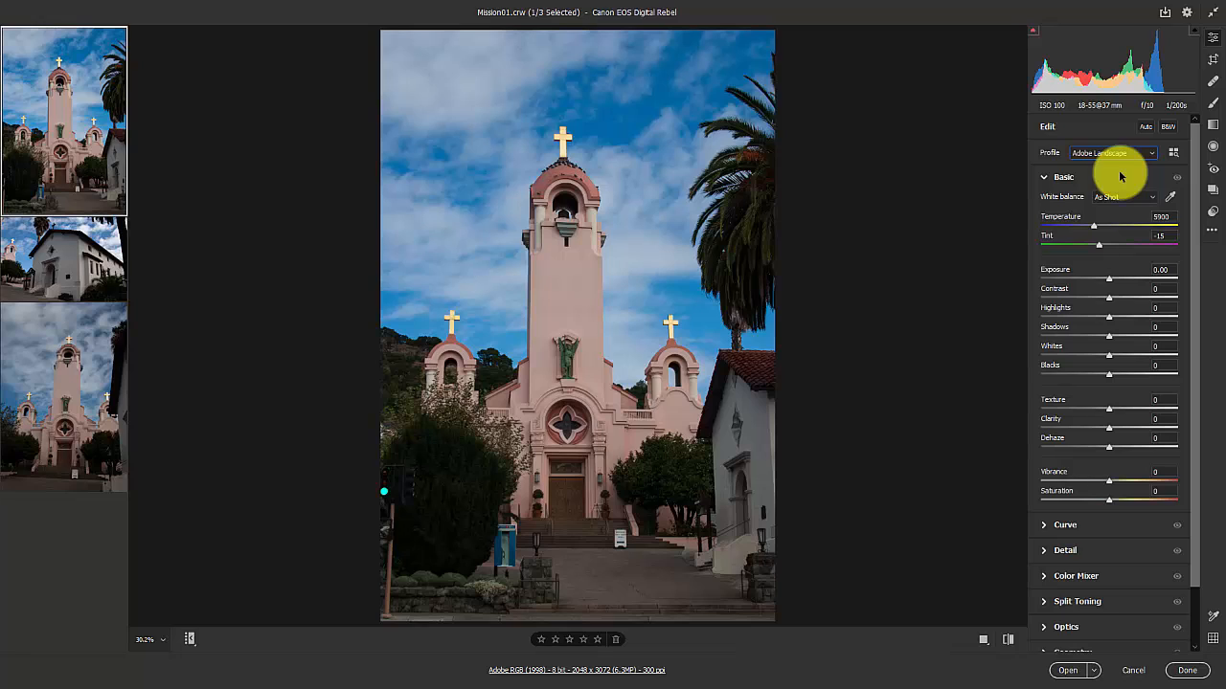
pyautogui.click(1118, 155)
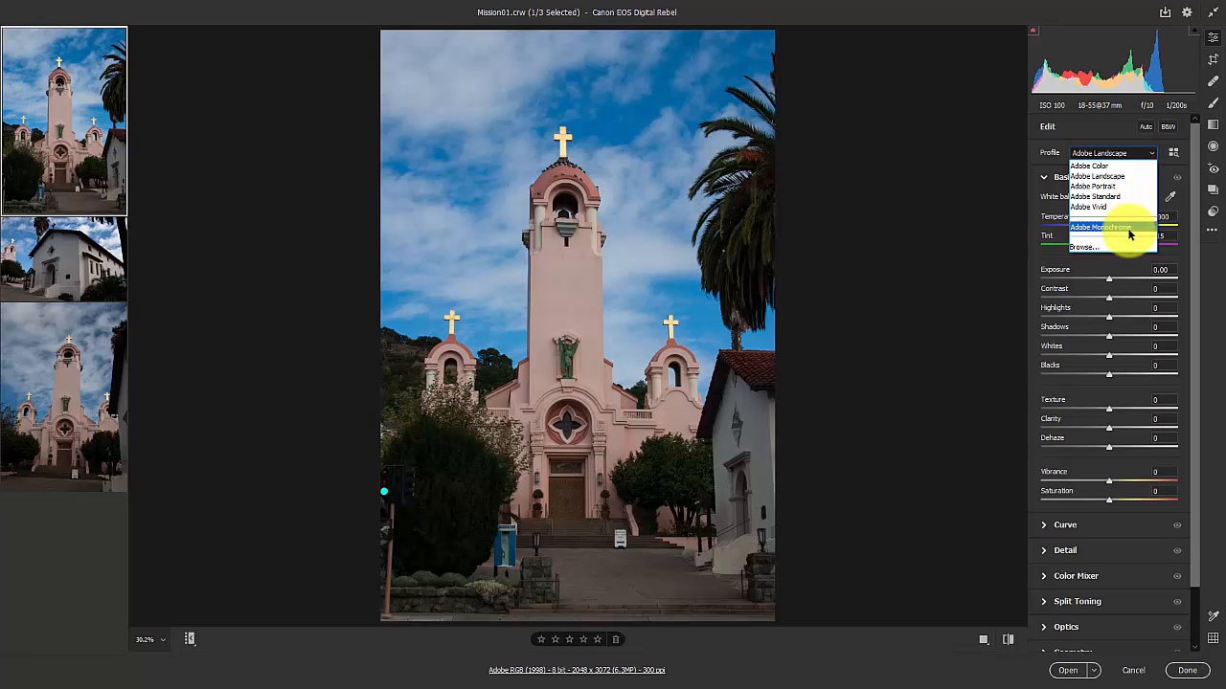
pyautogui.click(1095, 141)
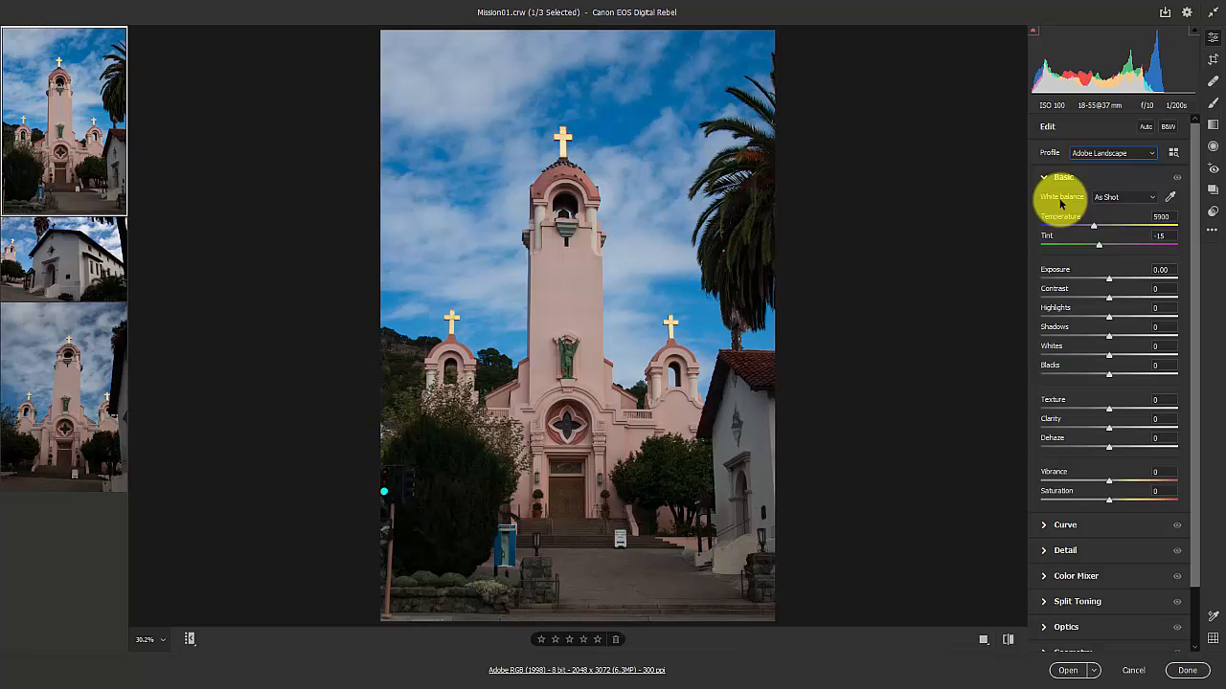
# Step: Set the white balance of Mission01.crw to Cloudy
pyautogui.click(1152, 198)
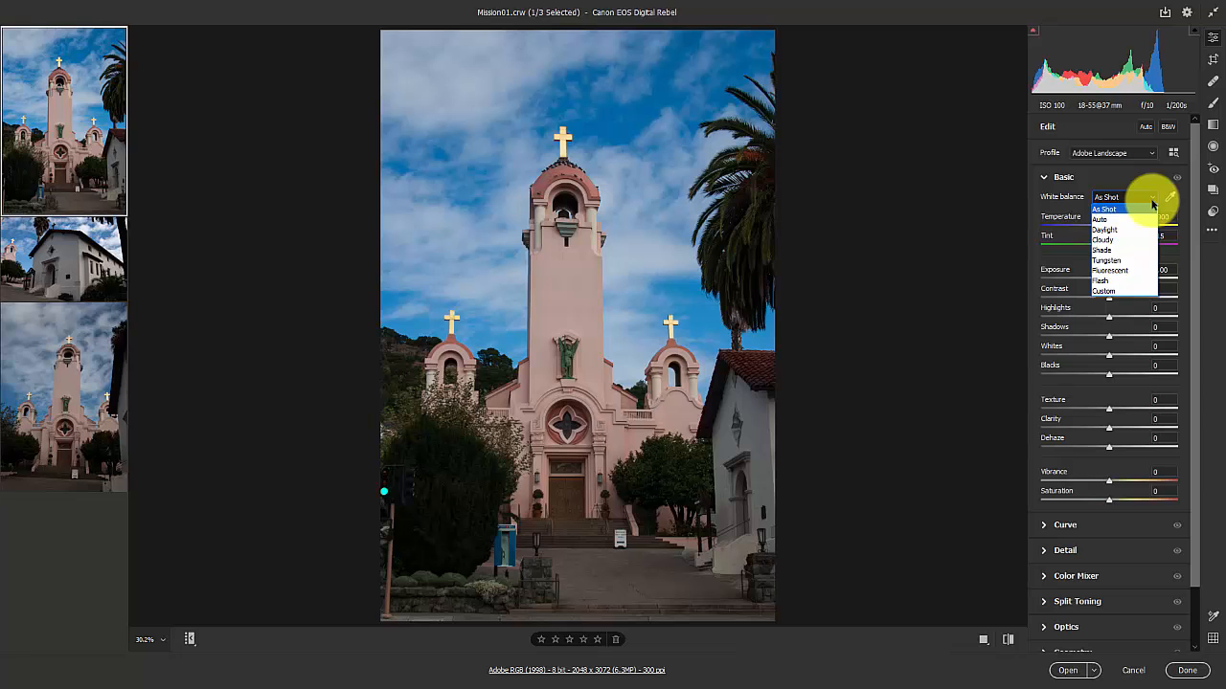
pyautogui.click(1122, 240)
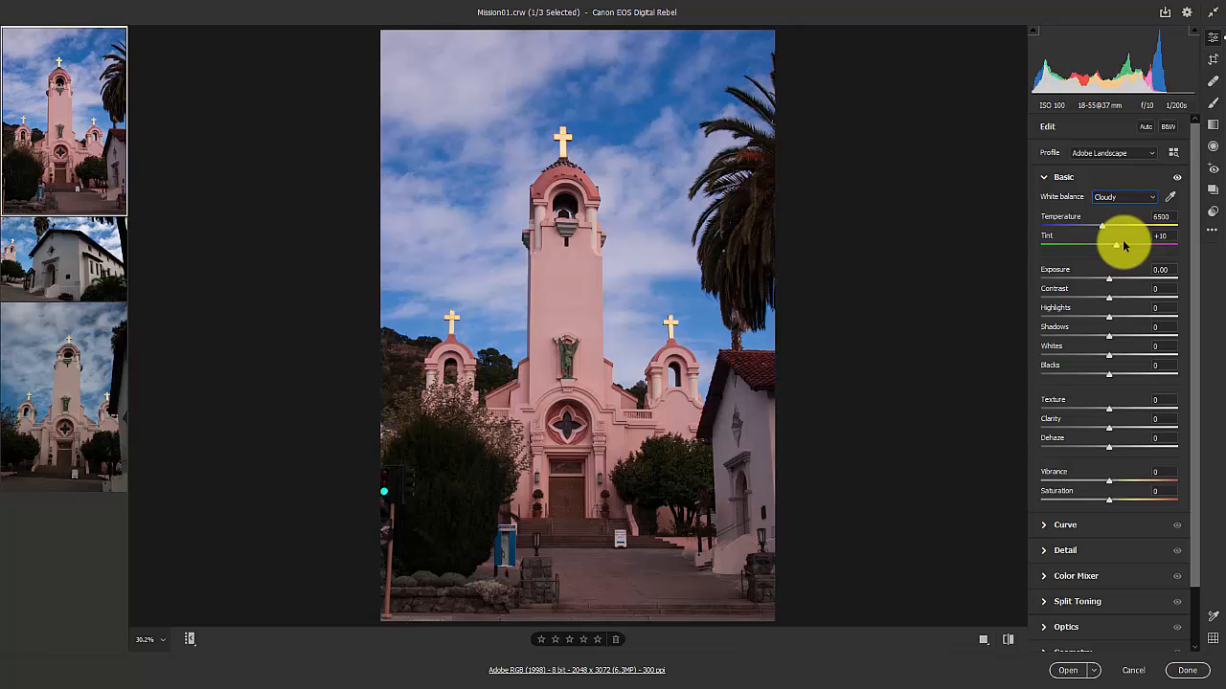
# Step: Sample the clouds and the area beside the tower with the White Balance tool to correct the colour cast
pyautogui.click(1170, 197)
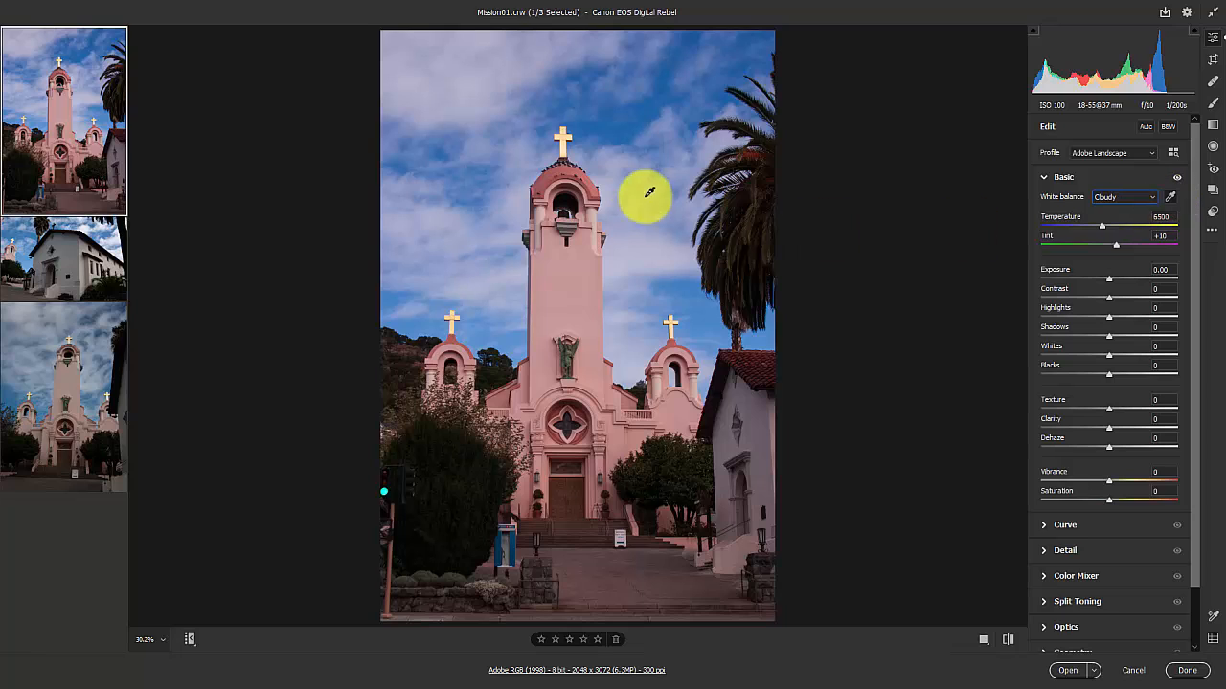
pyautogui.click(473, 102)
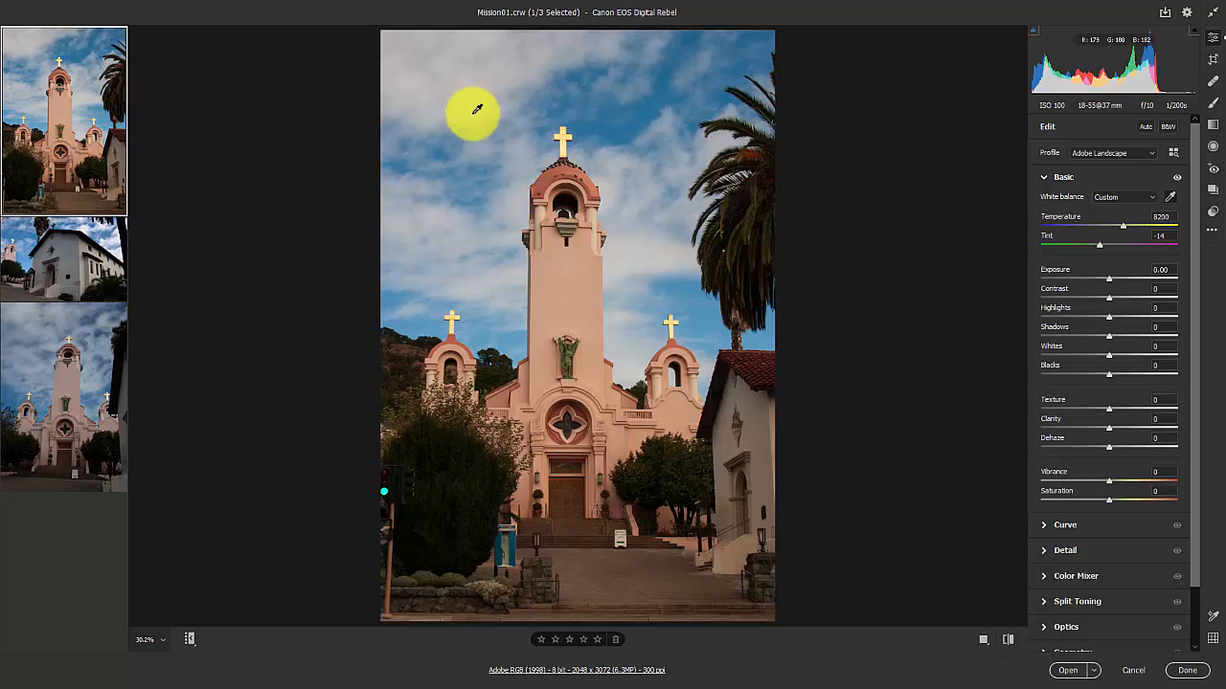
pyautogui.click(518, 203)
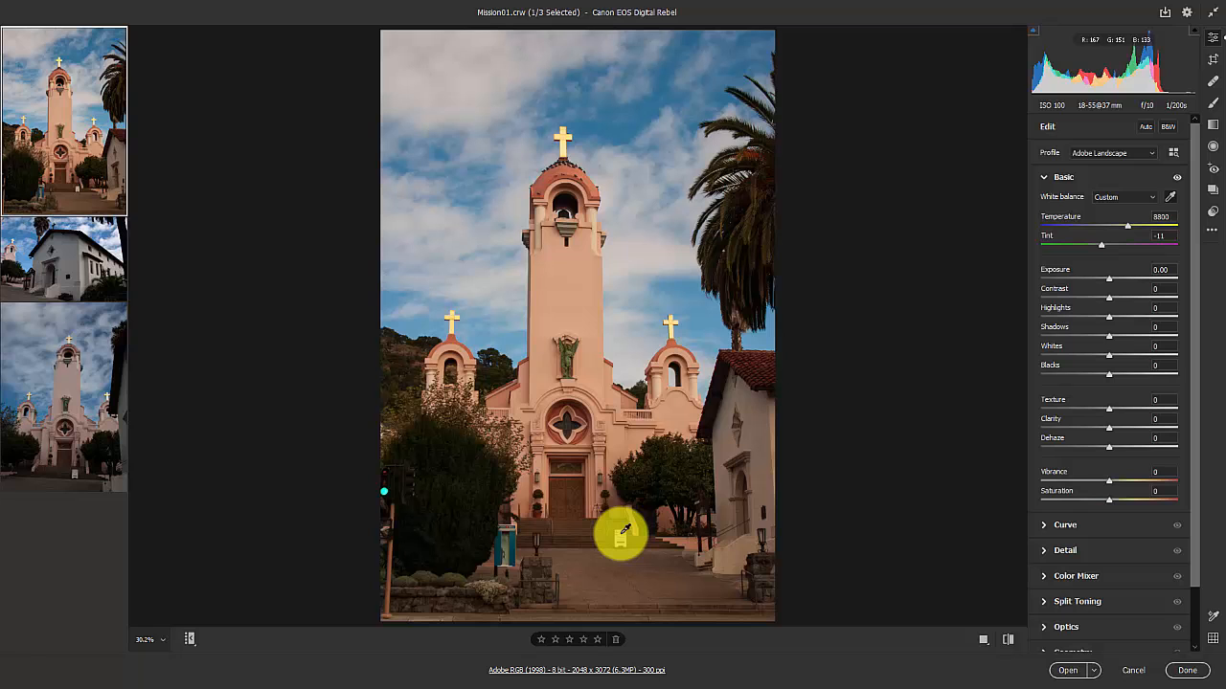
# Step: Sample the white sign on the church steps to set a custom white balance, and fit the image back in view
pyautogui.hotkey('ctrl', '+')
pyautogui.hotkey('ctrl', '+')
pyautogui.hotkey('ctrl', '+')
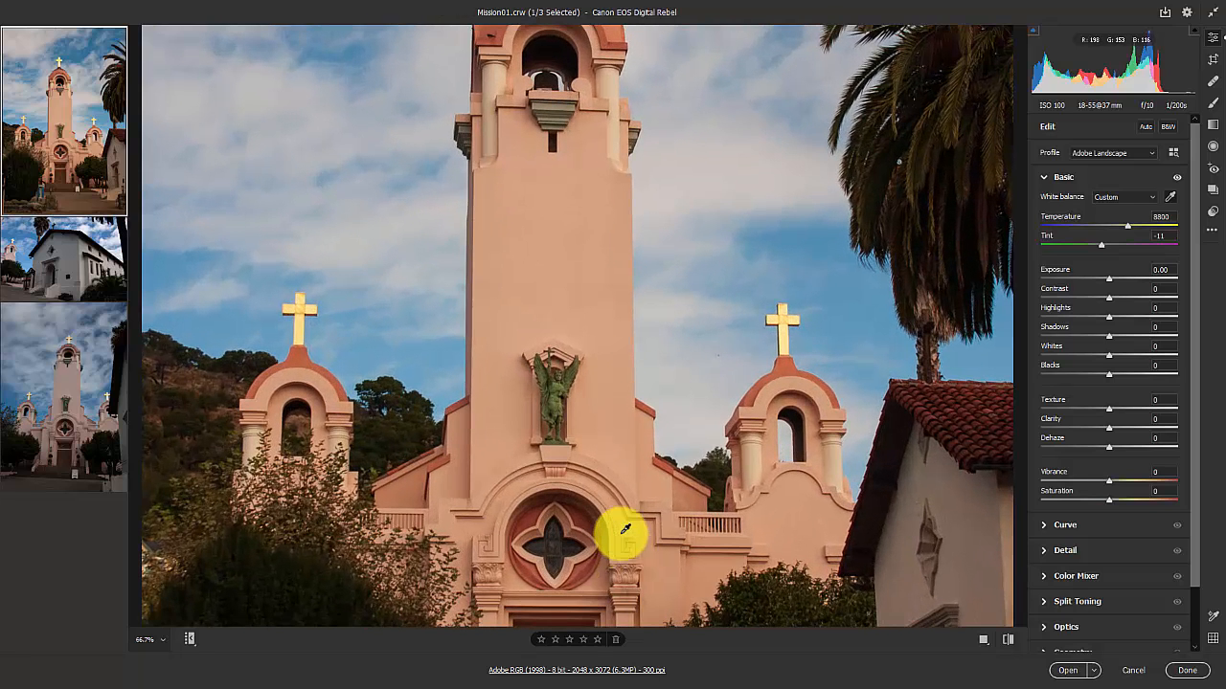
pyautogui.moveTo(627, 407); pyautogui.dragTo(578, 115)
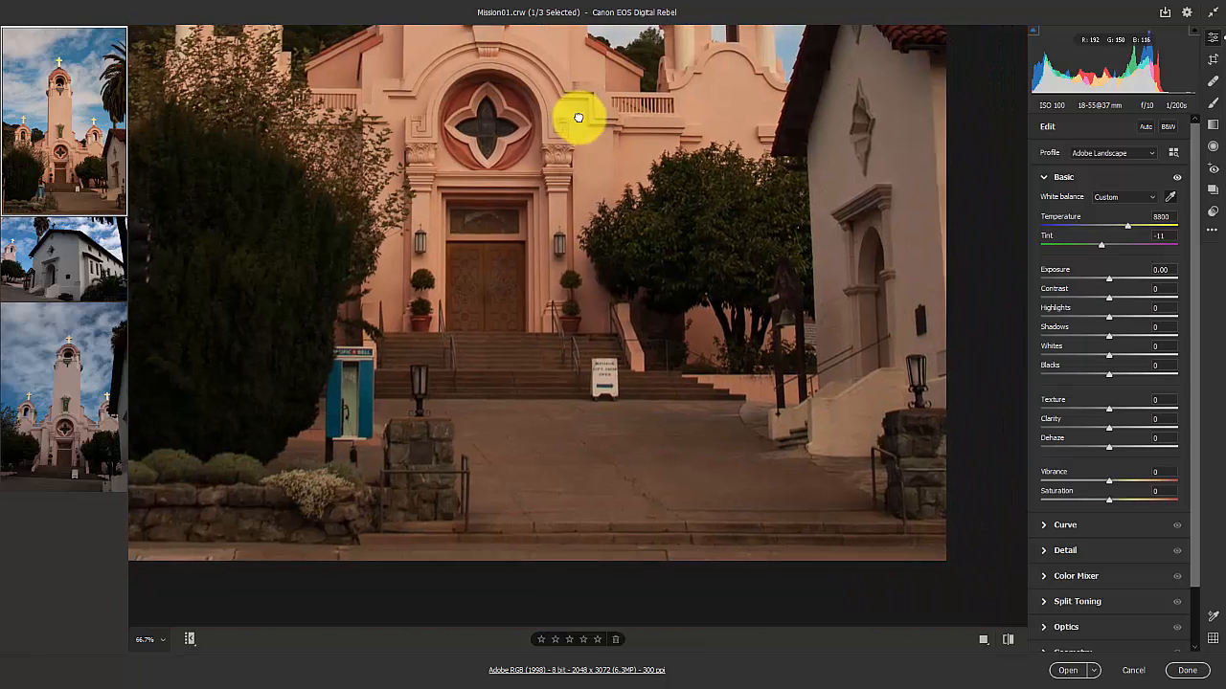
pyautogui.click(609, 374)
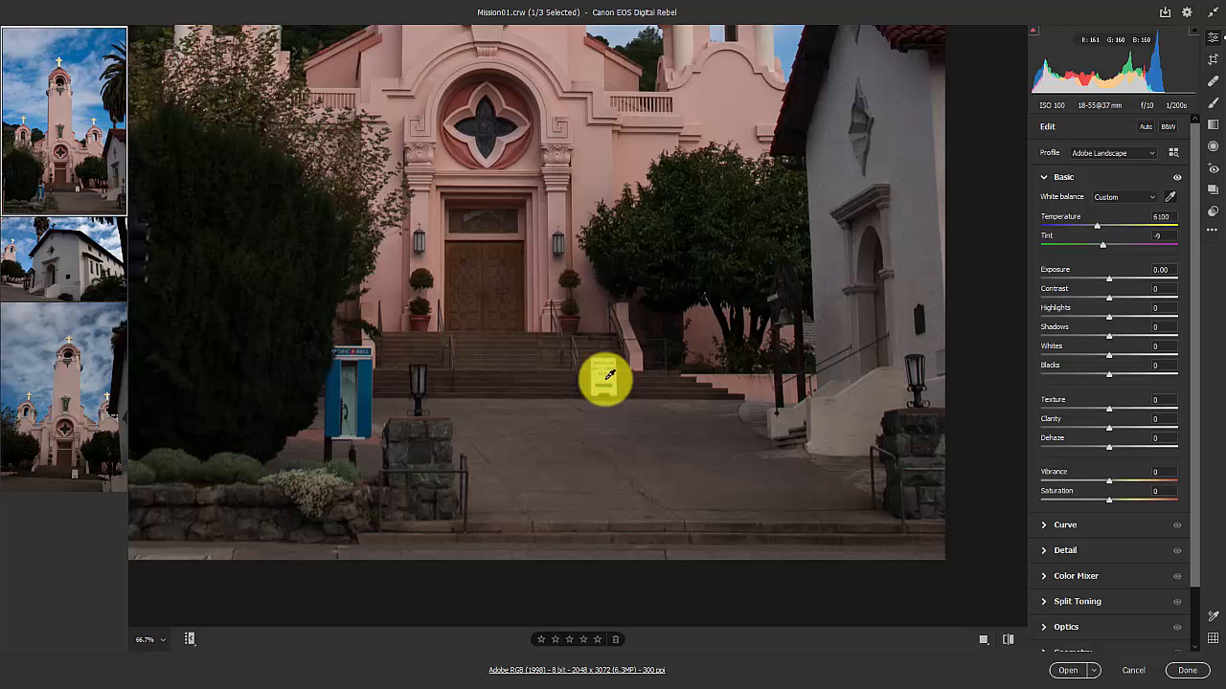
pyautogui.hotkey('ctrl', '0')
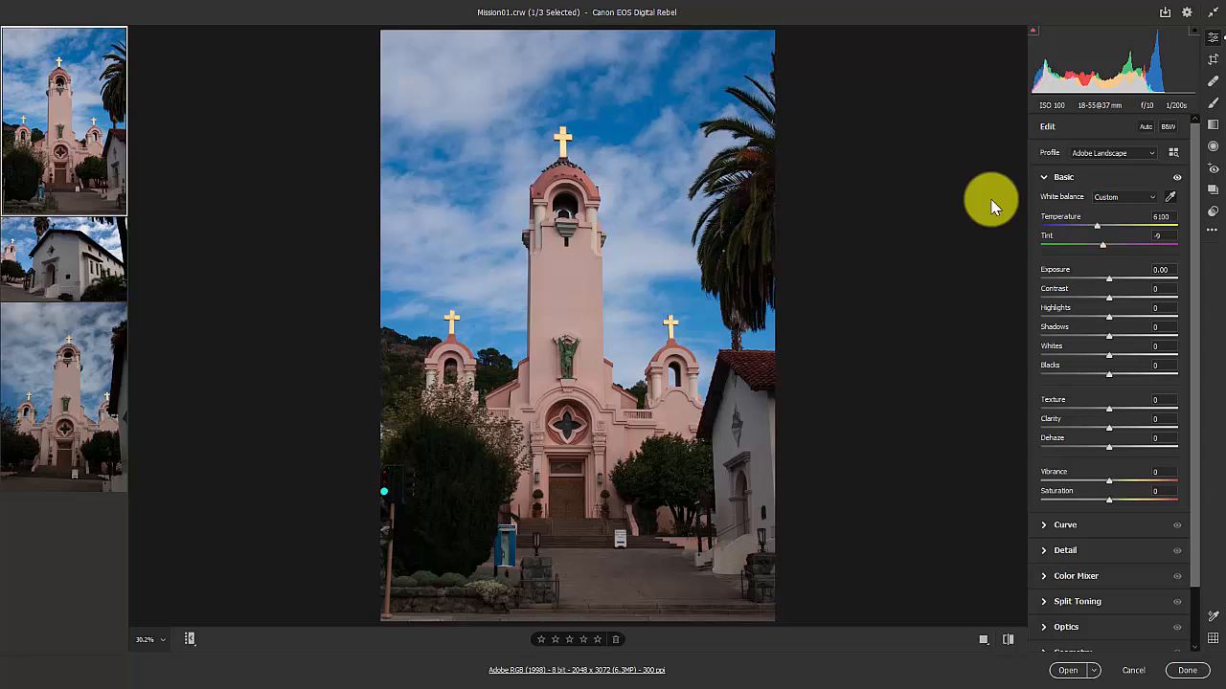
# Step: Compare the original and edited image in the Before/After Left/Right view, and return to Single View
pyautogui.click(951, 644)
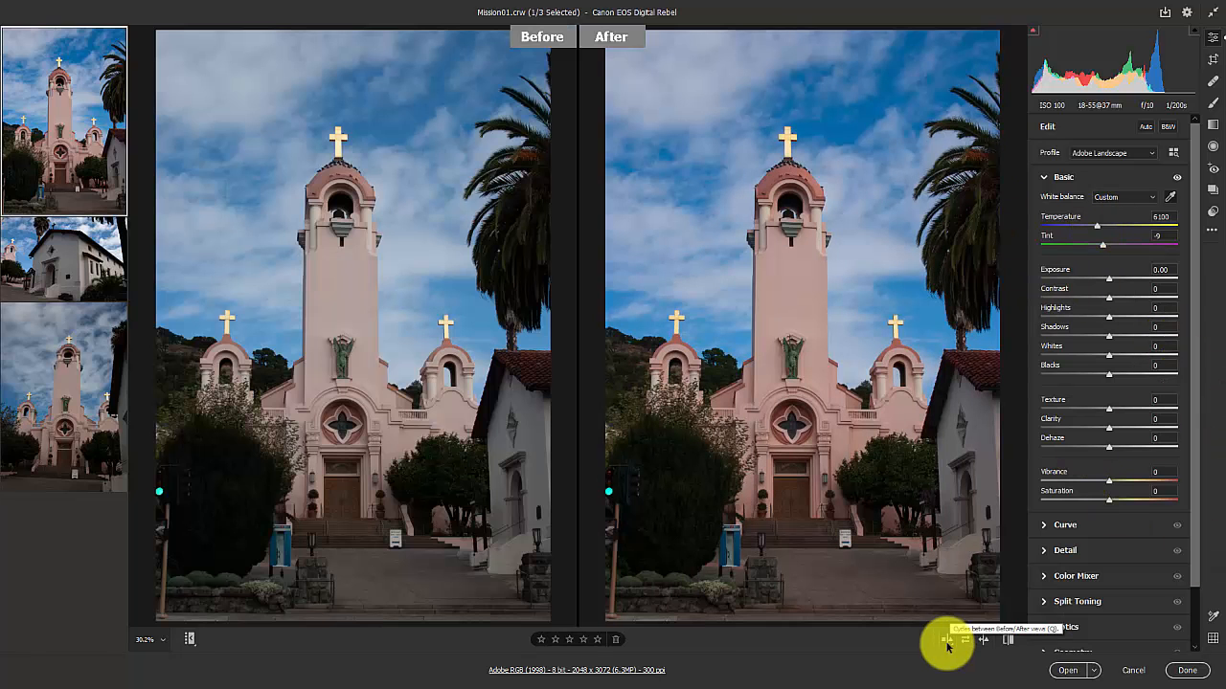
pyautogui.rightClick(953, 647)
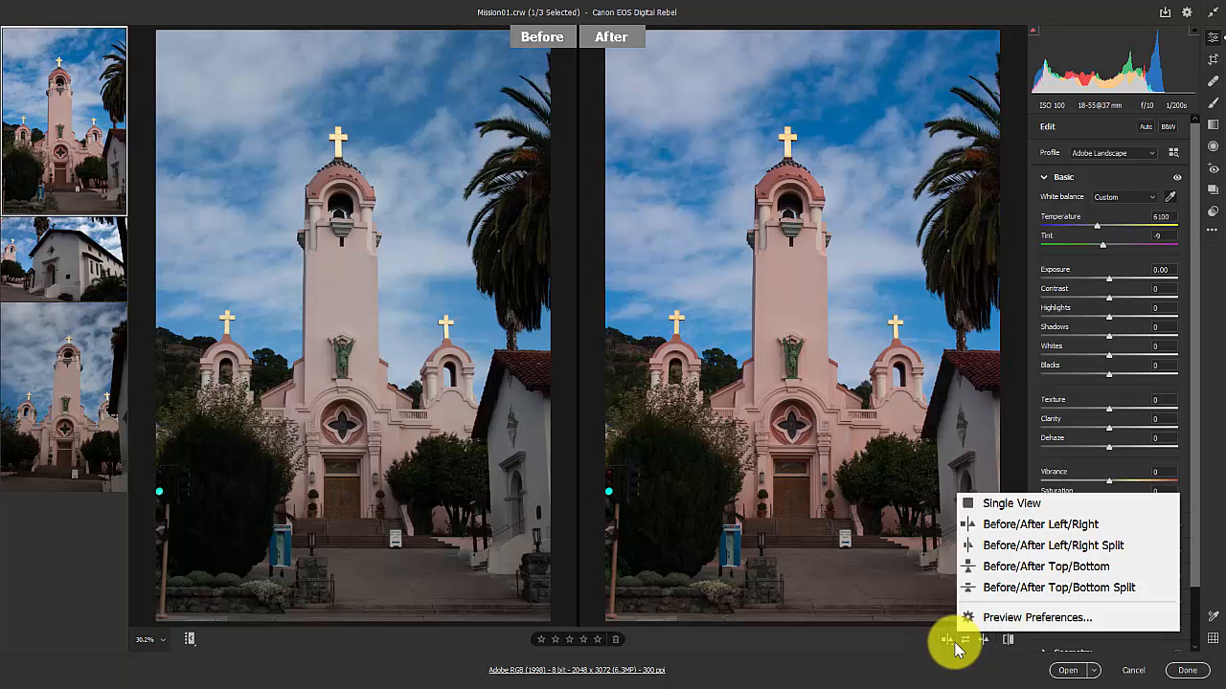
pyautogui.click(1023, 530)
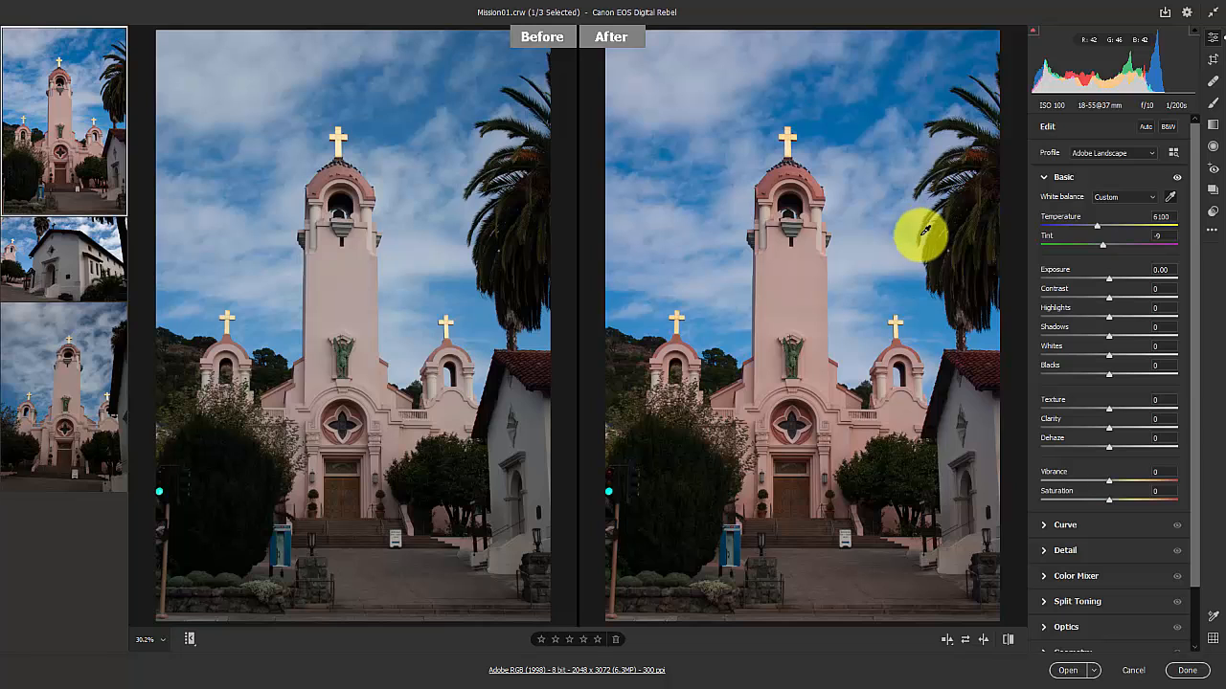
pyautogui.click(949, 644)
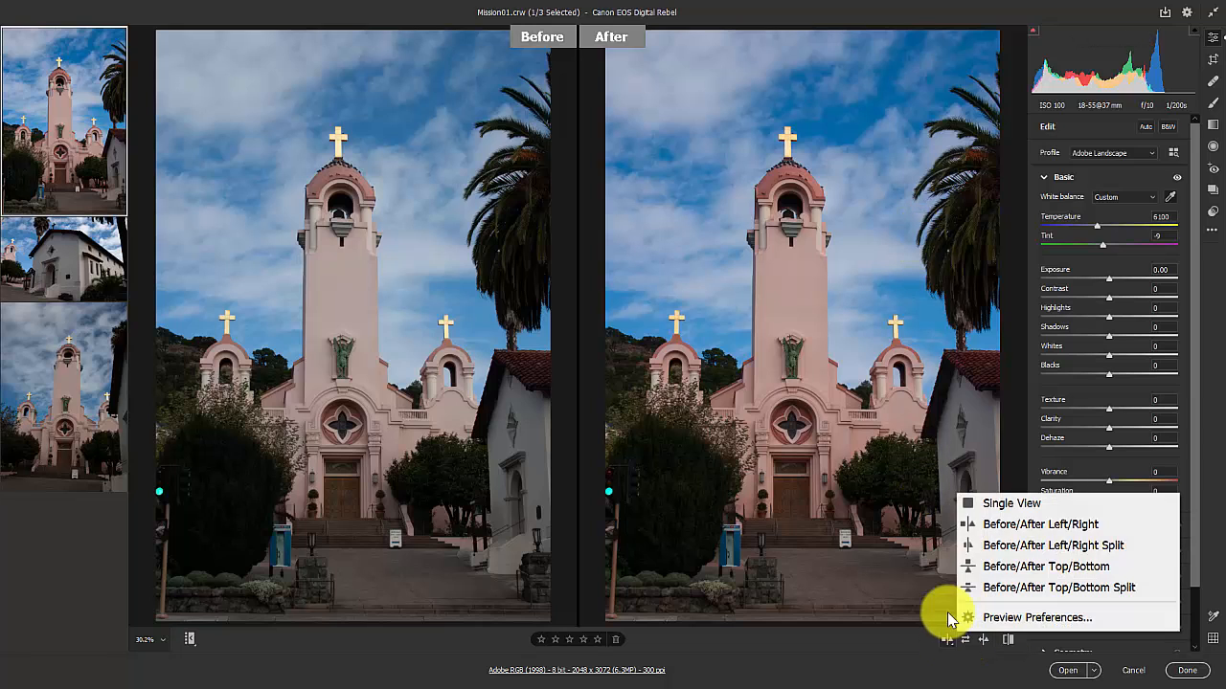
pyautogui.click(978, 506)
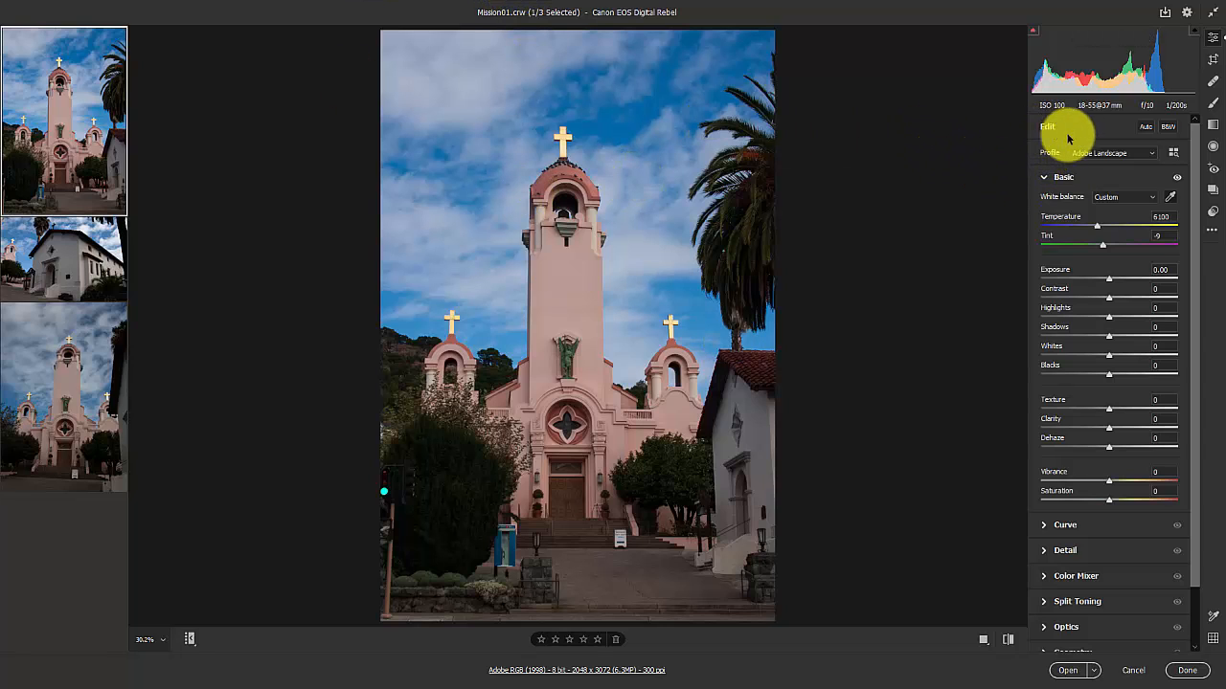
# Step: Apply the Auto adjustment to the tone and colour settings of Mission01.crw
pyautogui.click(1145, 128)
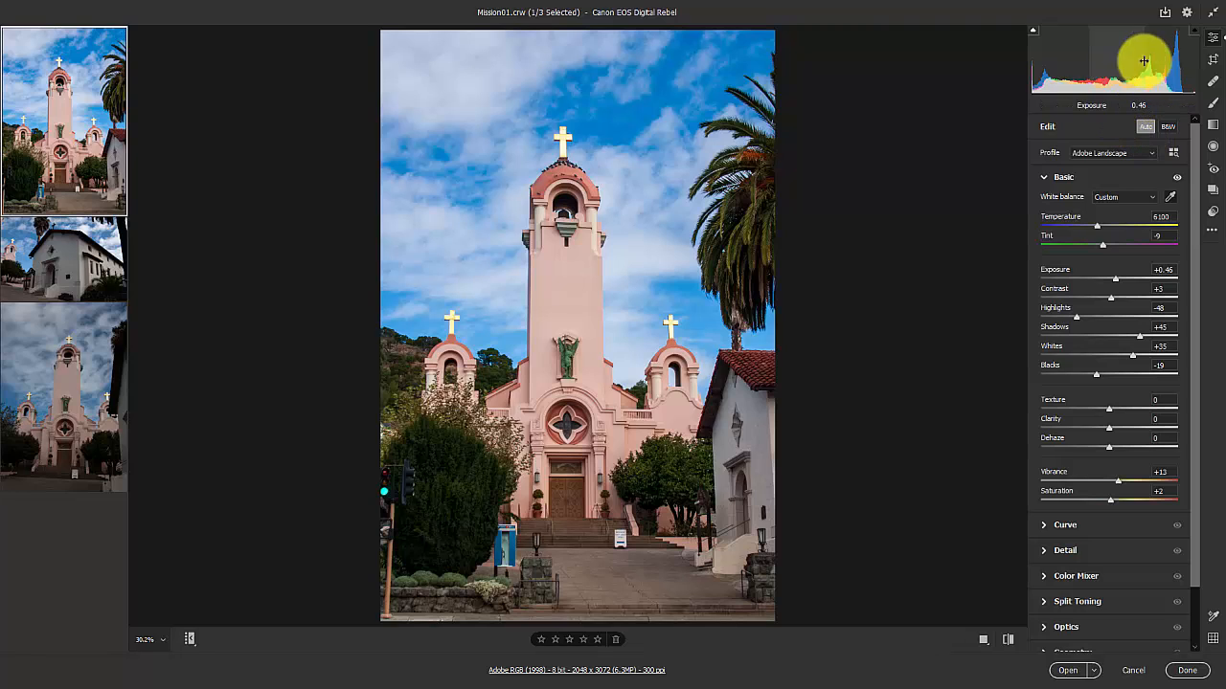
# Step: Remove the Auto adjustment and set Exposure to +0.50, Highlights to -20 and Shadows to +70
pyautogui.click(1147, 127)
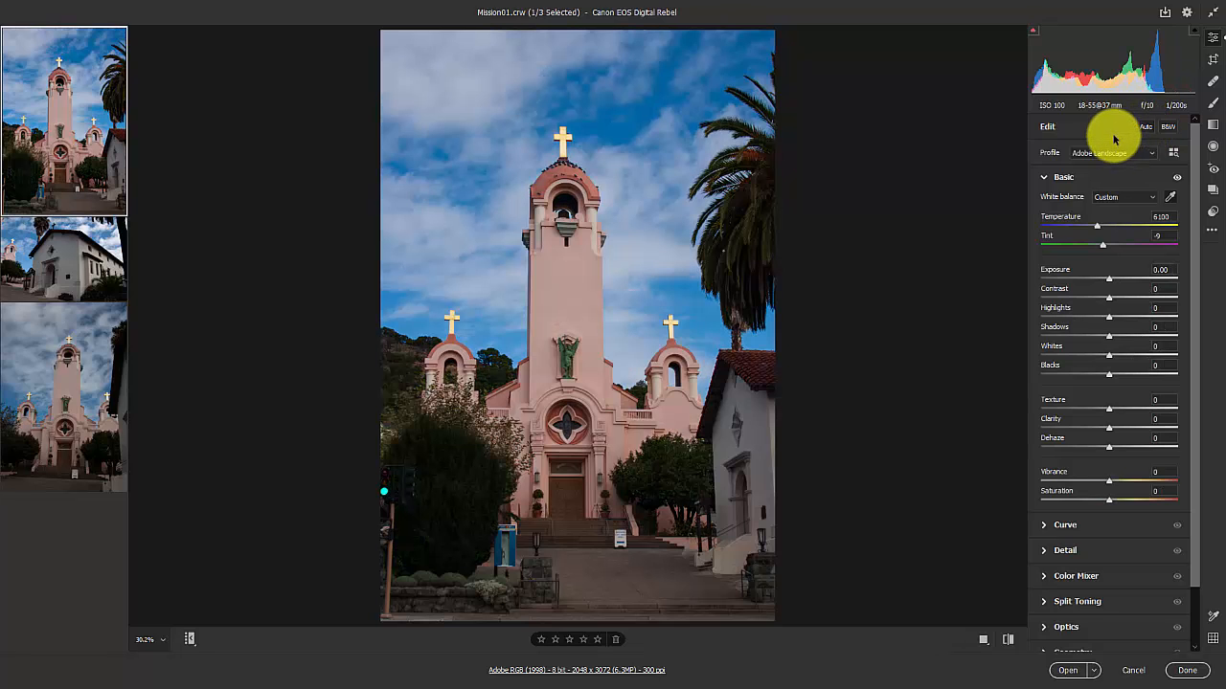
pyautogui.click(1161, 270)
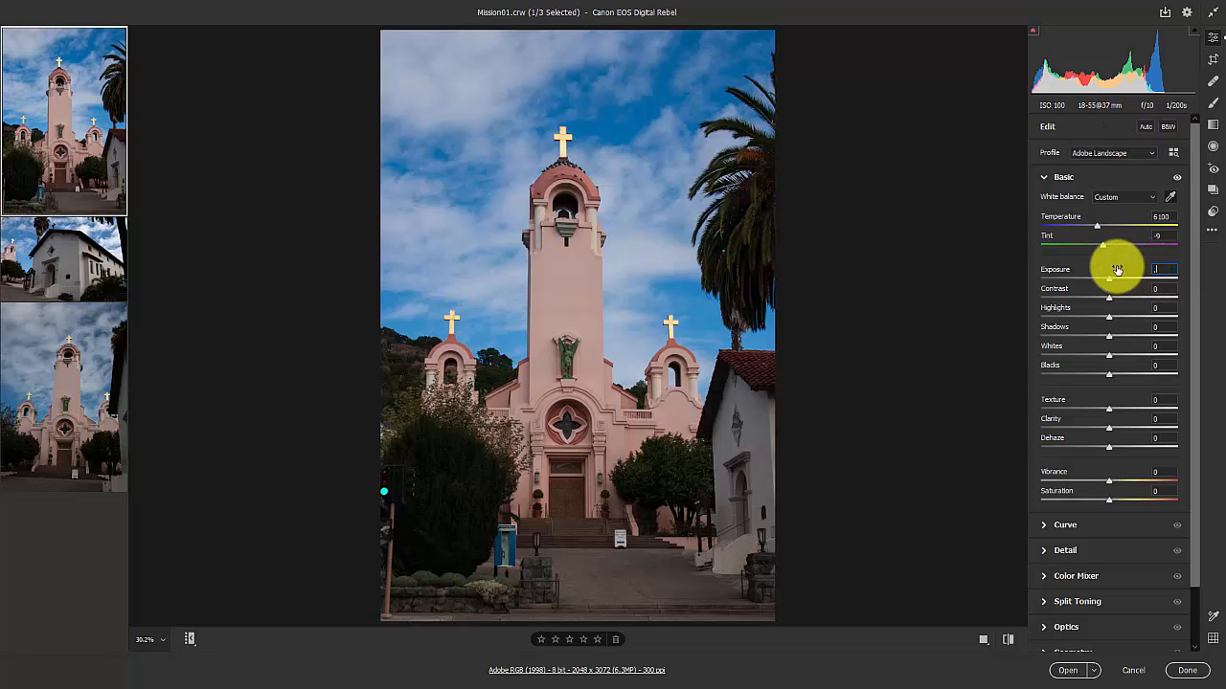
pyautogui.write('.50')
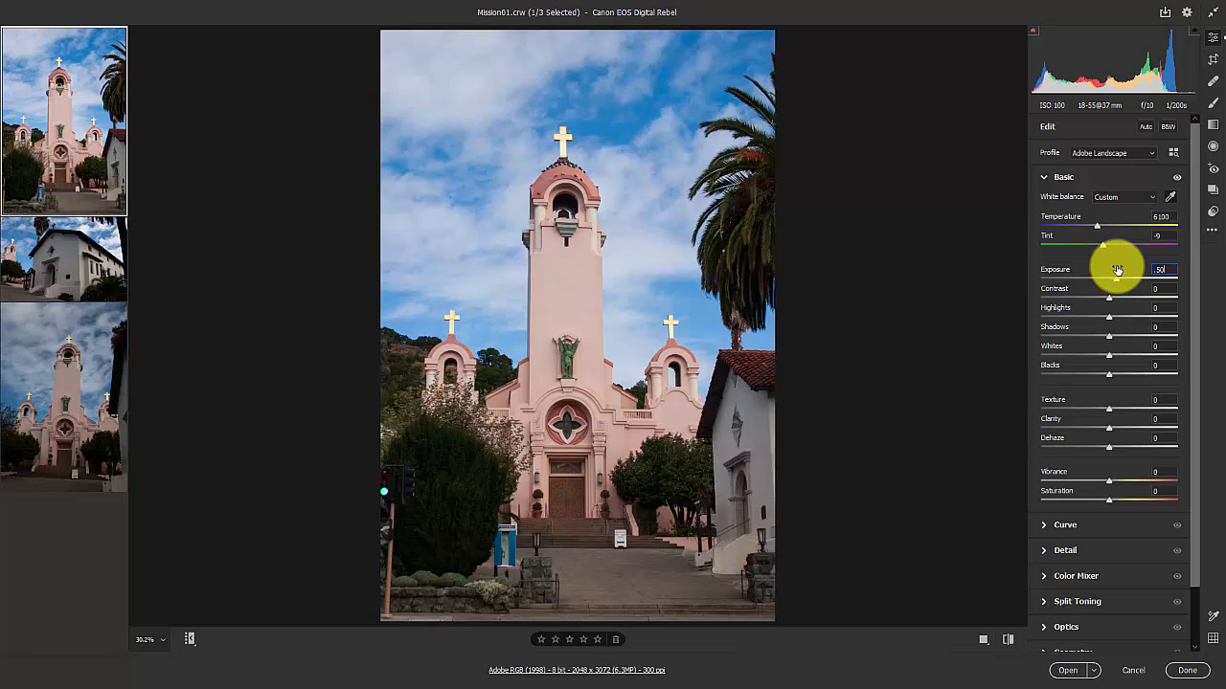
pyautogui.press('Tab')
pyautogui.press('Tab')
pyautogui.write('-20')
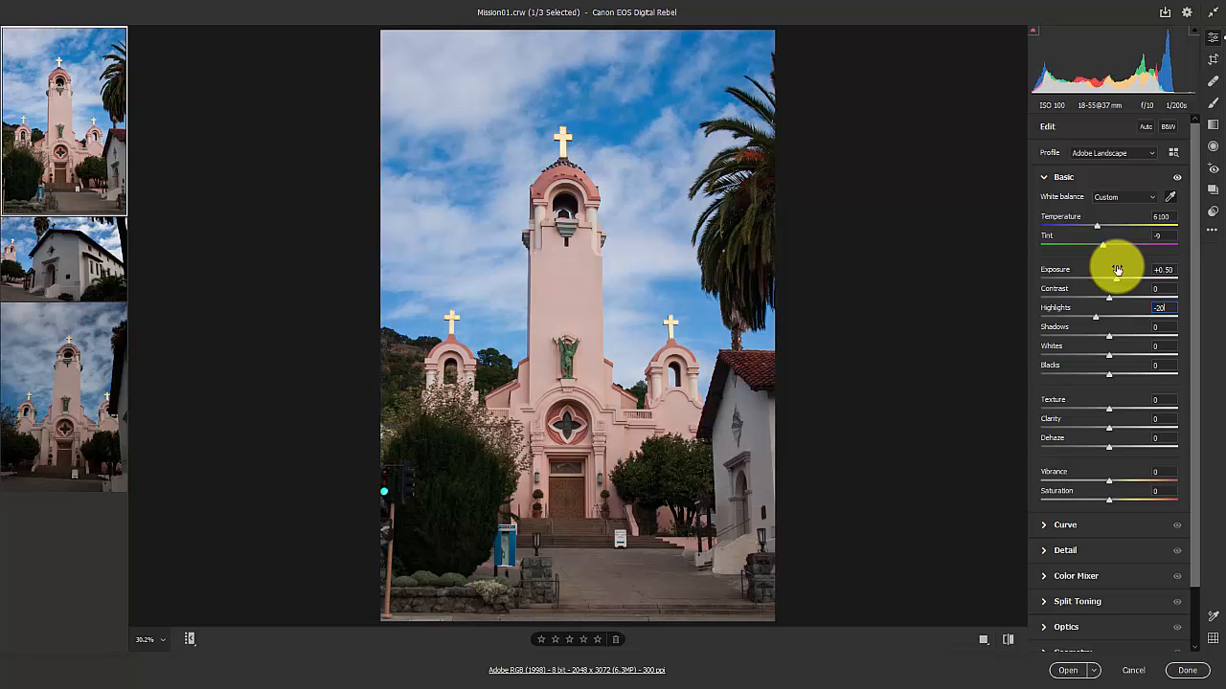
pyautogui.press('Tab')
pyautogui.write('70')
pyautogui.press('Tab')
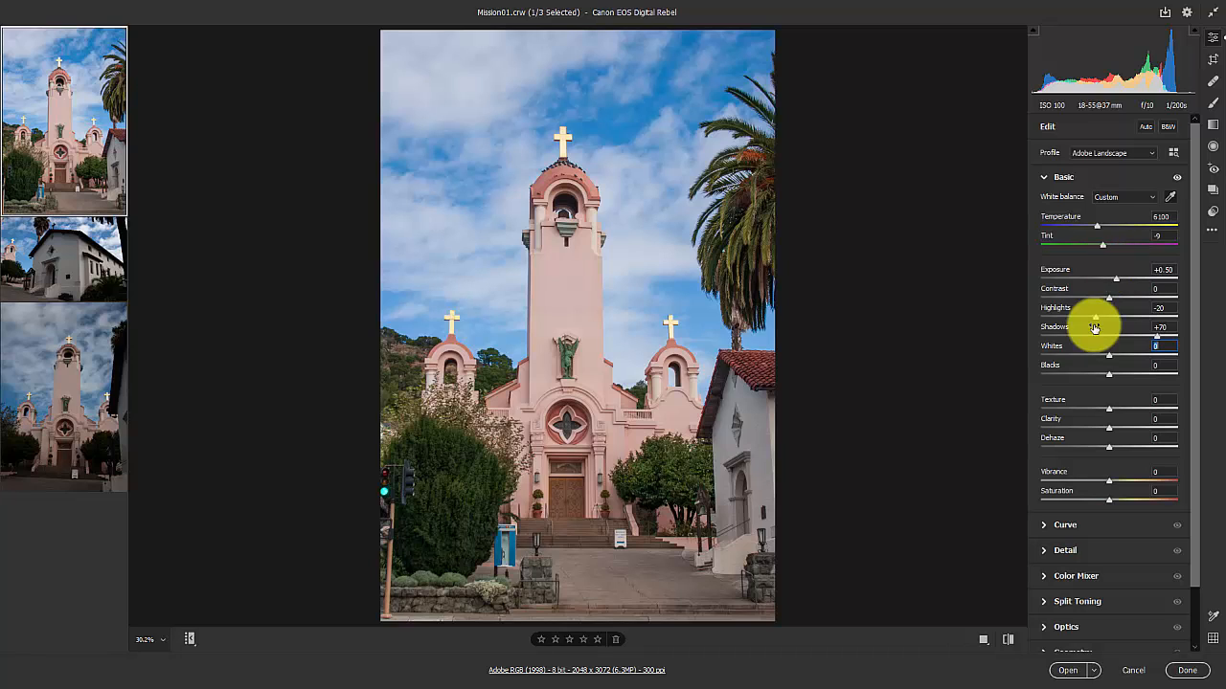
# Step: Set Blacks to -10, Clarity to +20 and Vibrance to +20 for Mission01.crw
pyautogui.press('Tab')
pyautogui.write('-10')
pyautogui.press('Tab')
pyautogui.press('Tab')
pyautogui.write('20')
pyautogui.press('Tab')
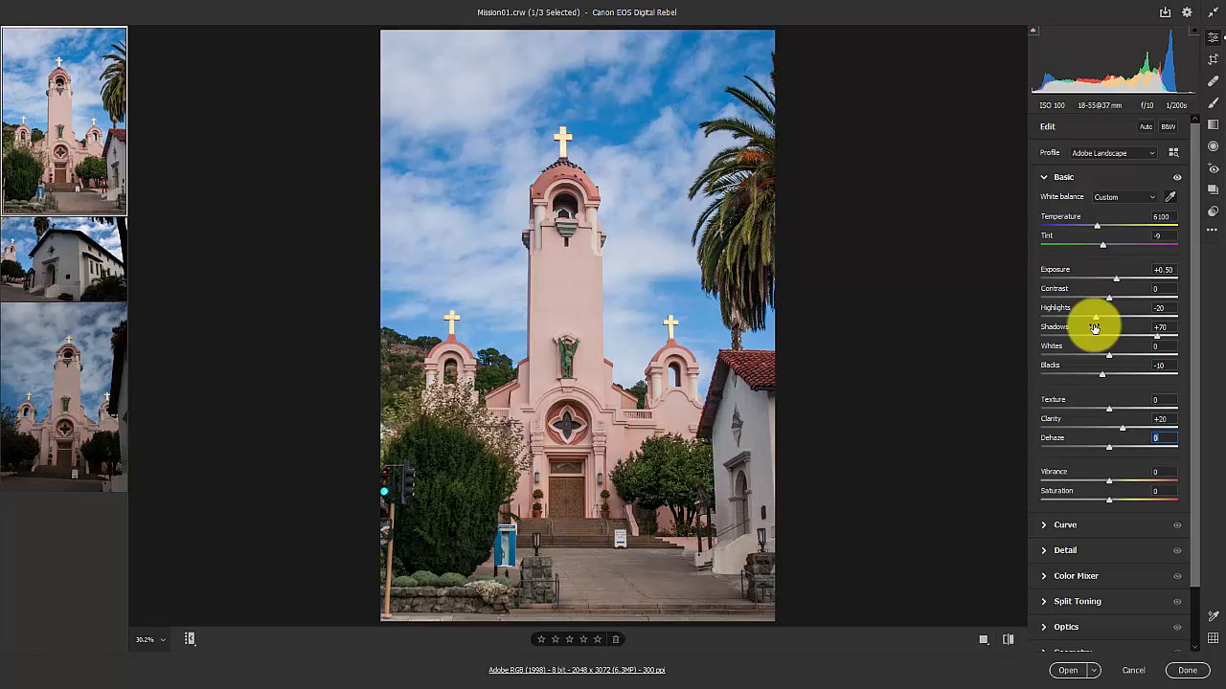
pyautogui.press('Tab')
pyautogui.write('20')
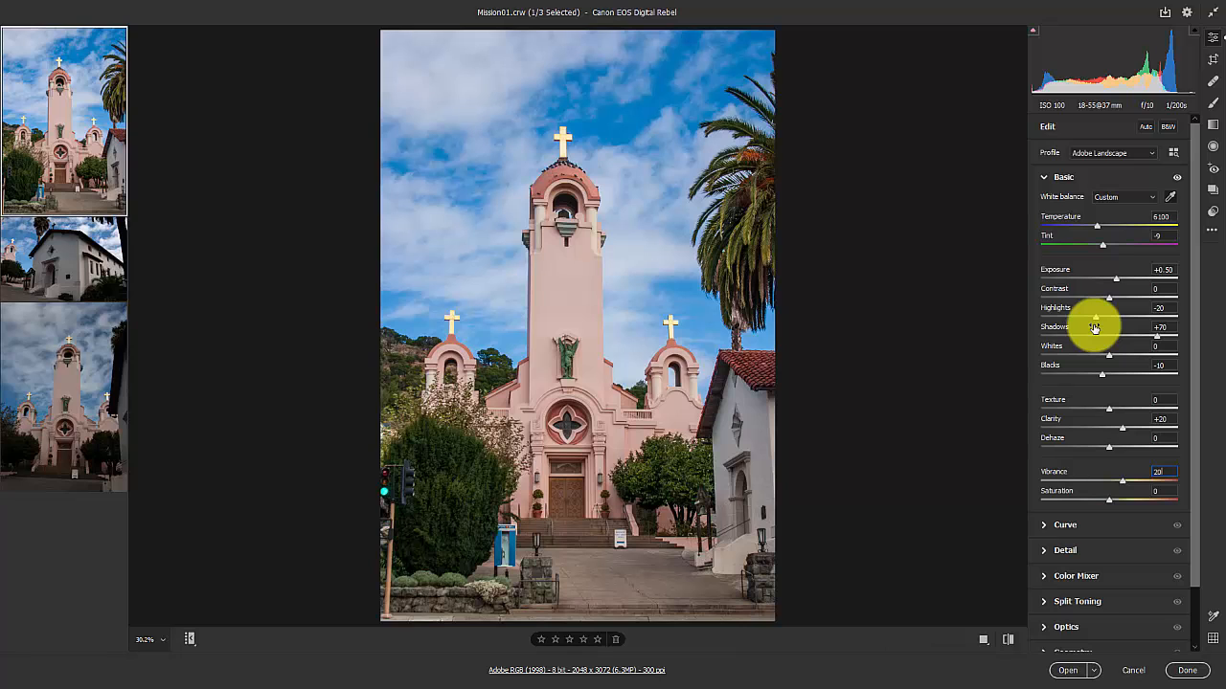
# Step: Compare the original and edited image in side-by-side and top/bottom Before/After views, and return to Single View
pyautogui.click(983, 639)
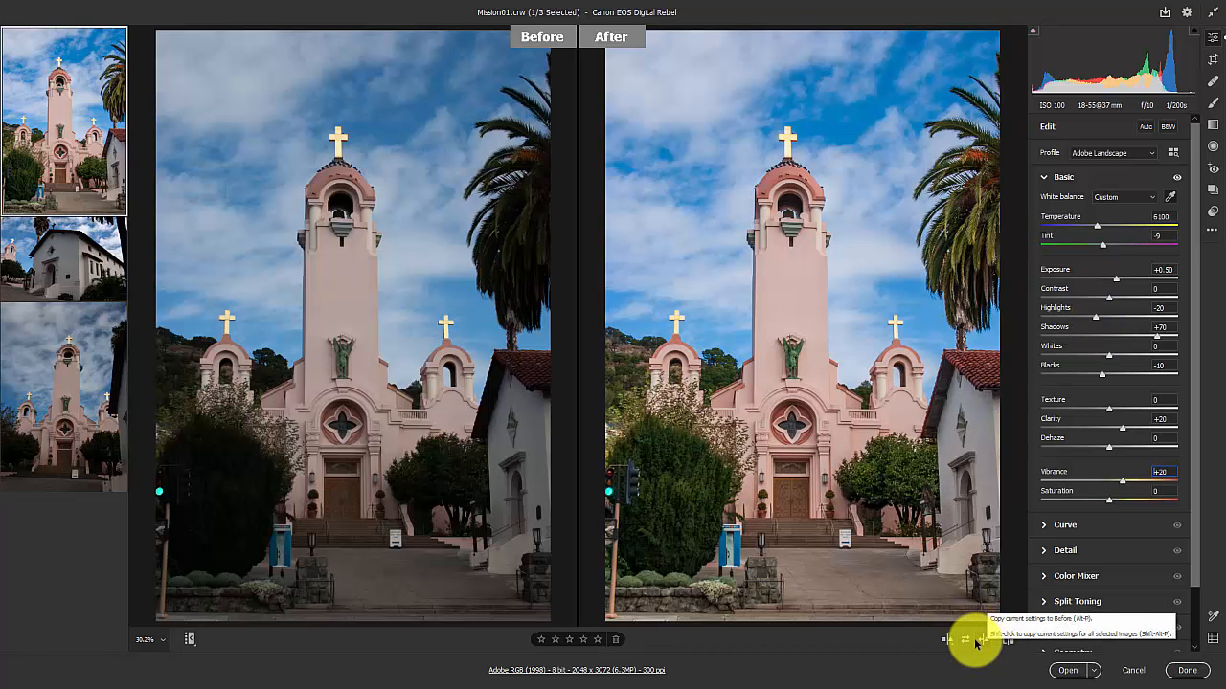
pyautogui.rightClick(944, 640)
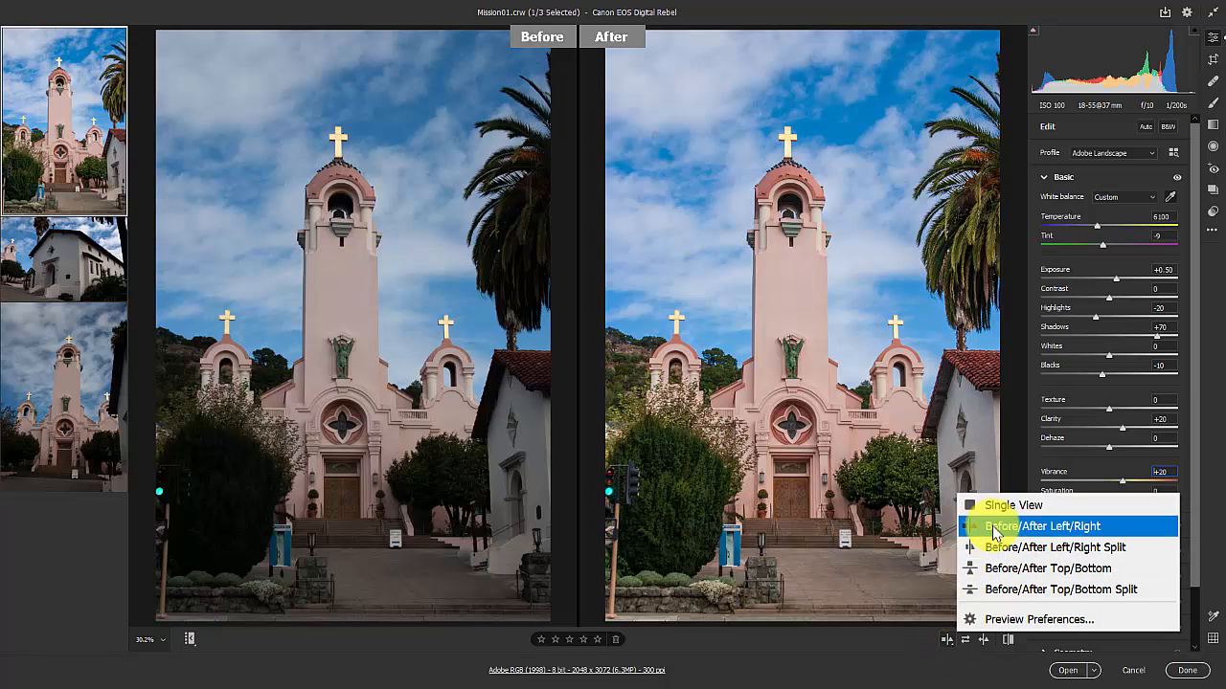
pyautogui.click(946, 641)
pyautogui.click(947, 640)
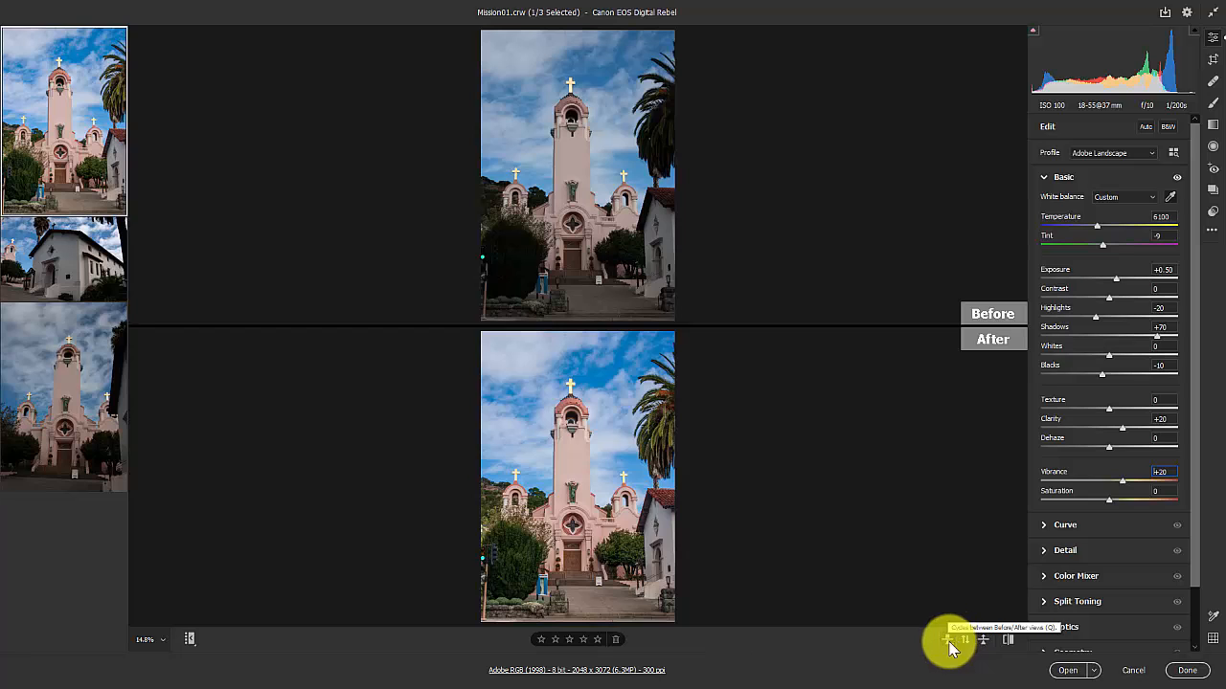
pyautogui.rightClick(949, 642)
pyautogui.click(1012, 503)
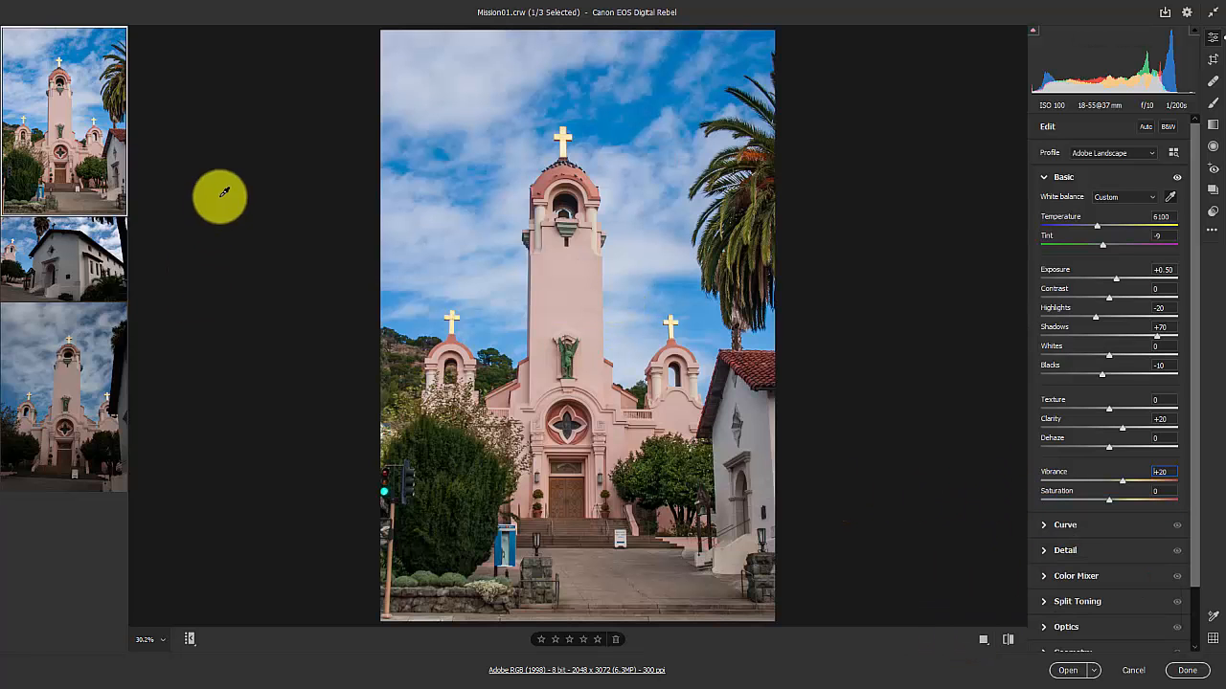
# Step: Show the top of the tower at 100% and expand the Sharpening options in the Detail settings
pyautogui.click(167, 642)
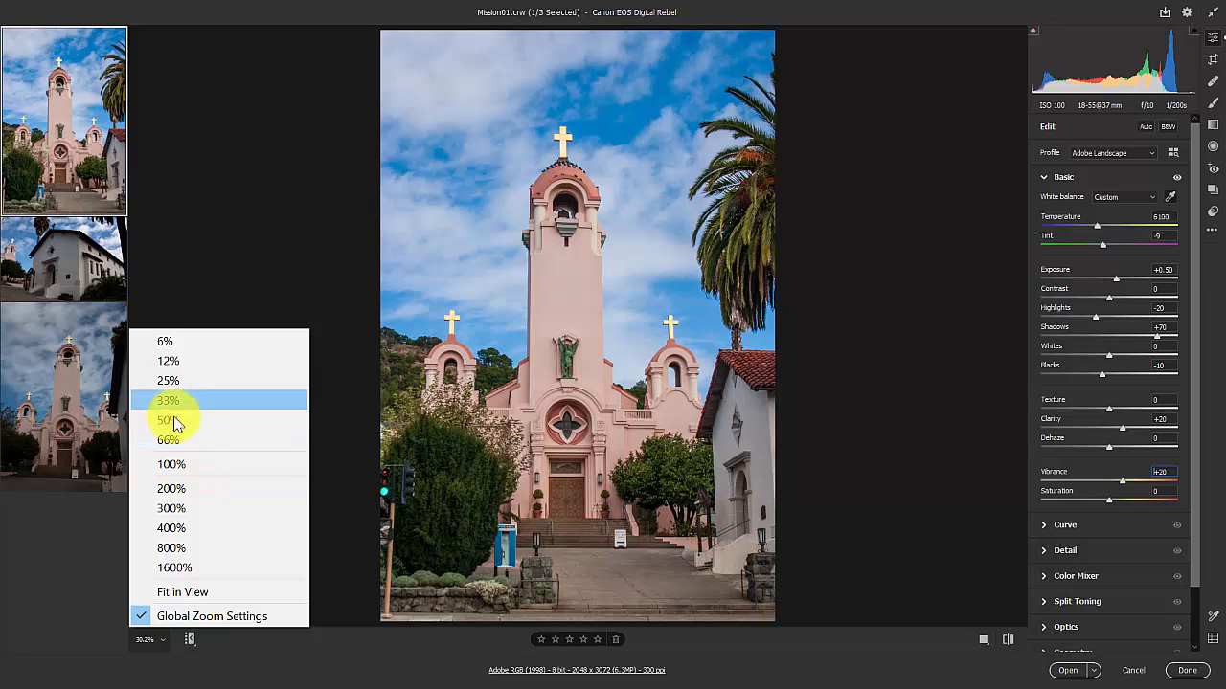
pyautogui.click(185, 466)
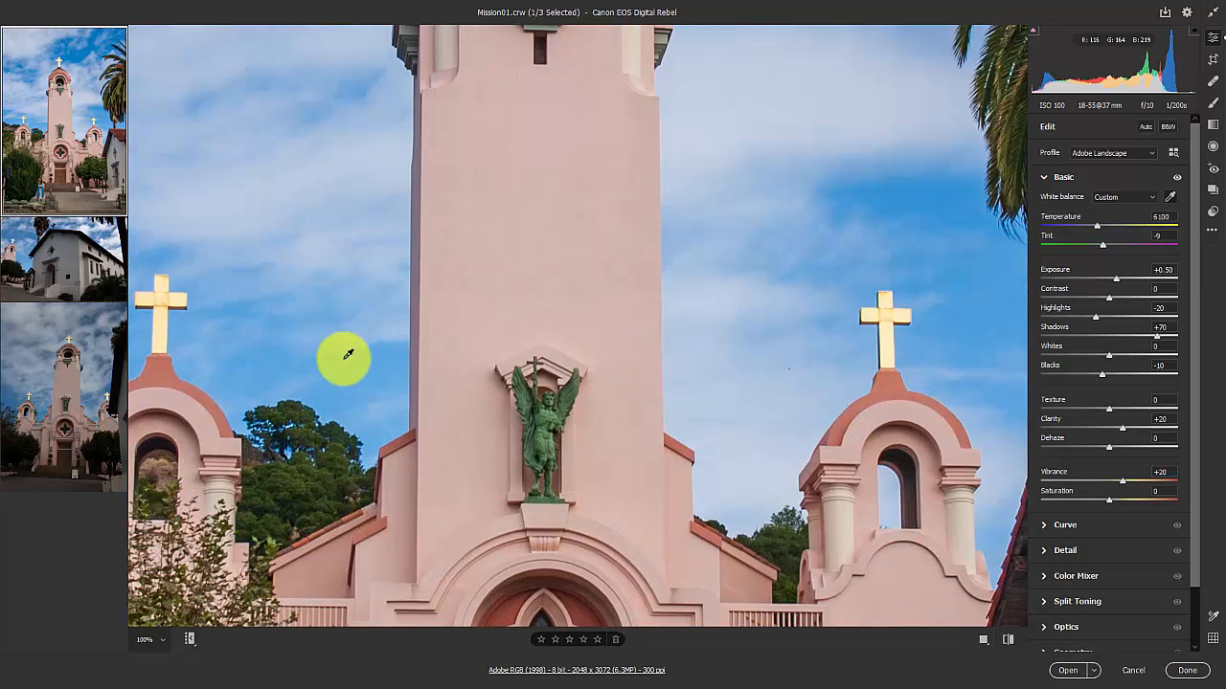
pyautogui.moveTo(505, 201); pyautogui.dragTo(482, 465)
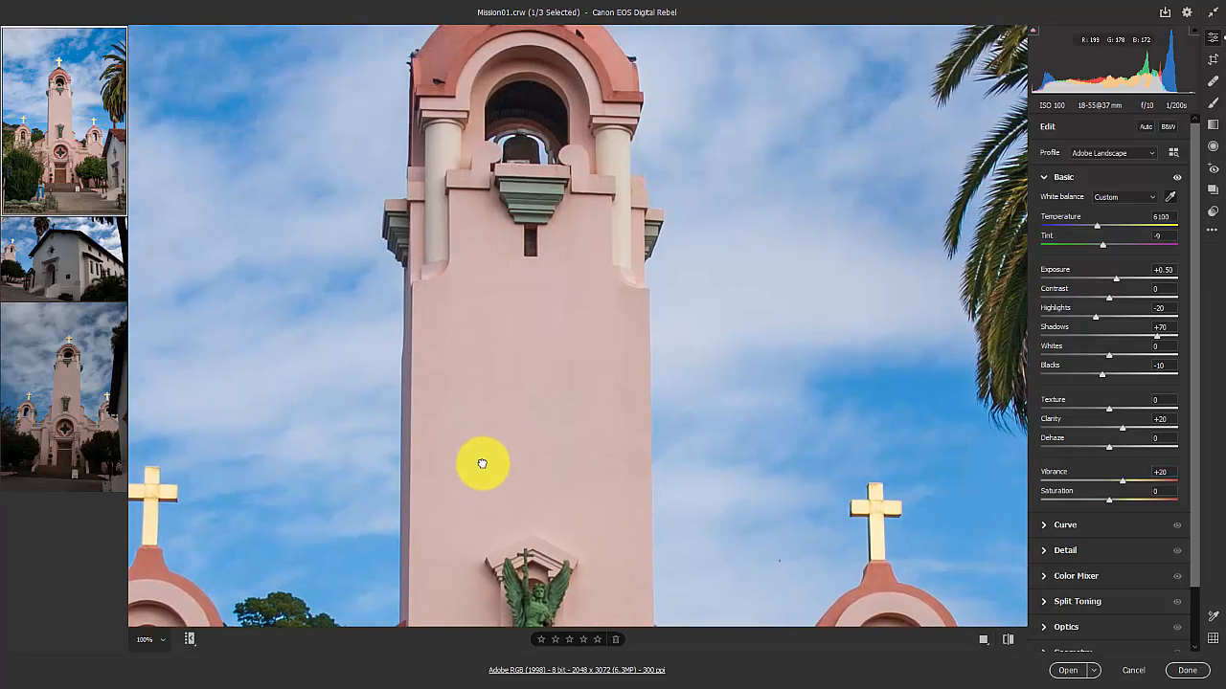
pyautogui.moveTo(505, 139); pyautogui.dragTo(515, 430)
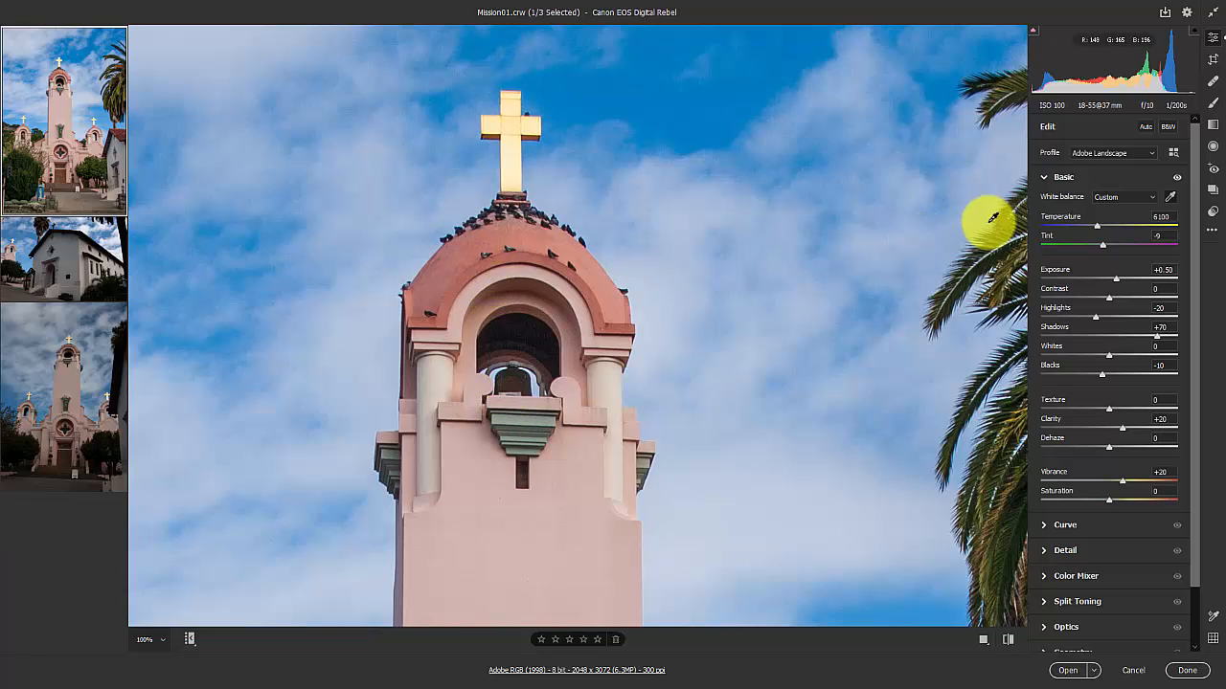
pyautogui.click(1044, 181)
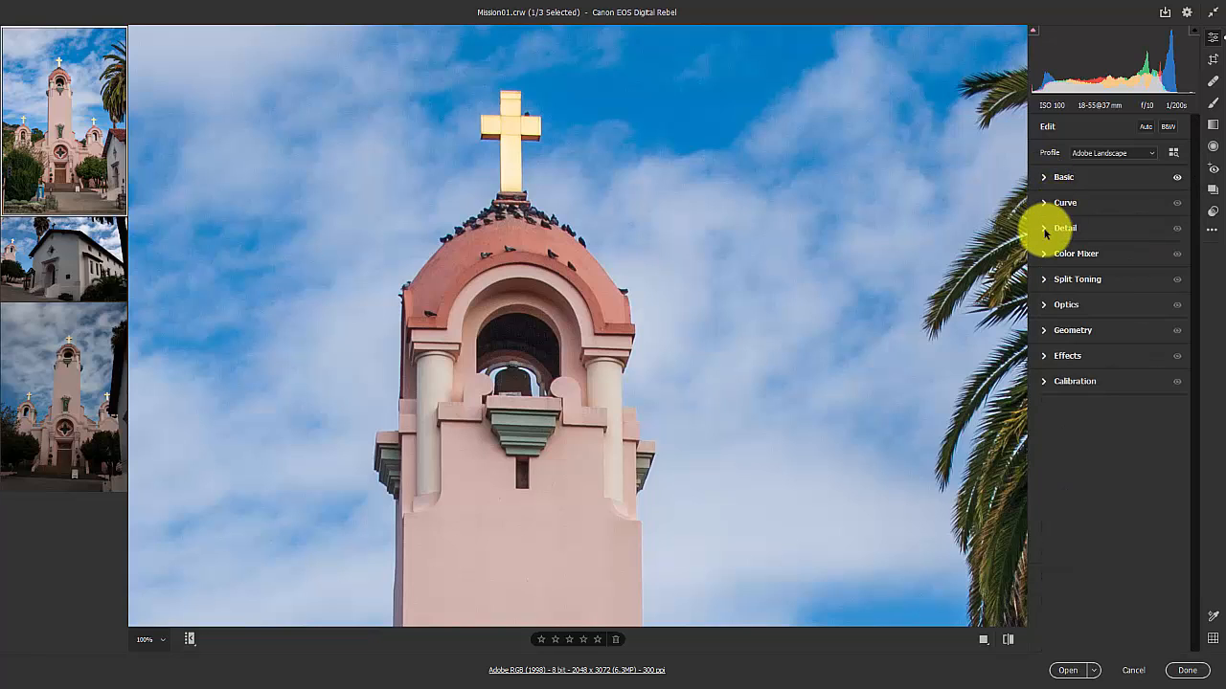
pyautogui.click(1046, 229)
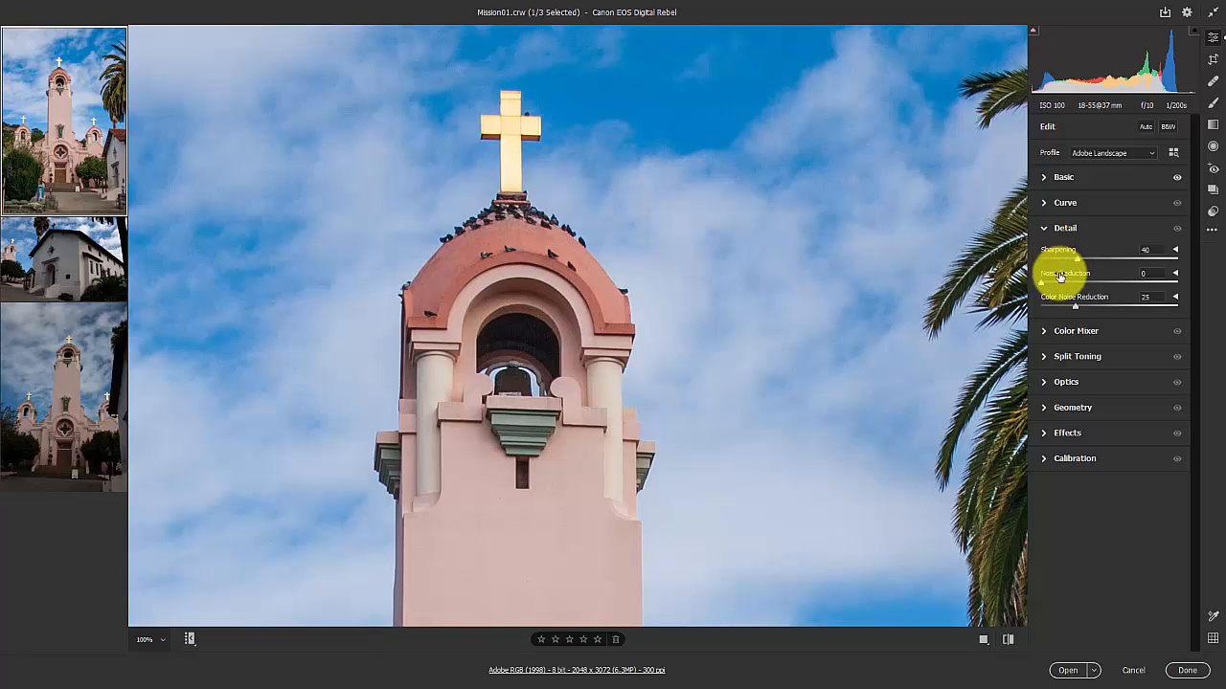
pyautogui.click(1175, 250)
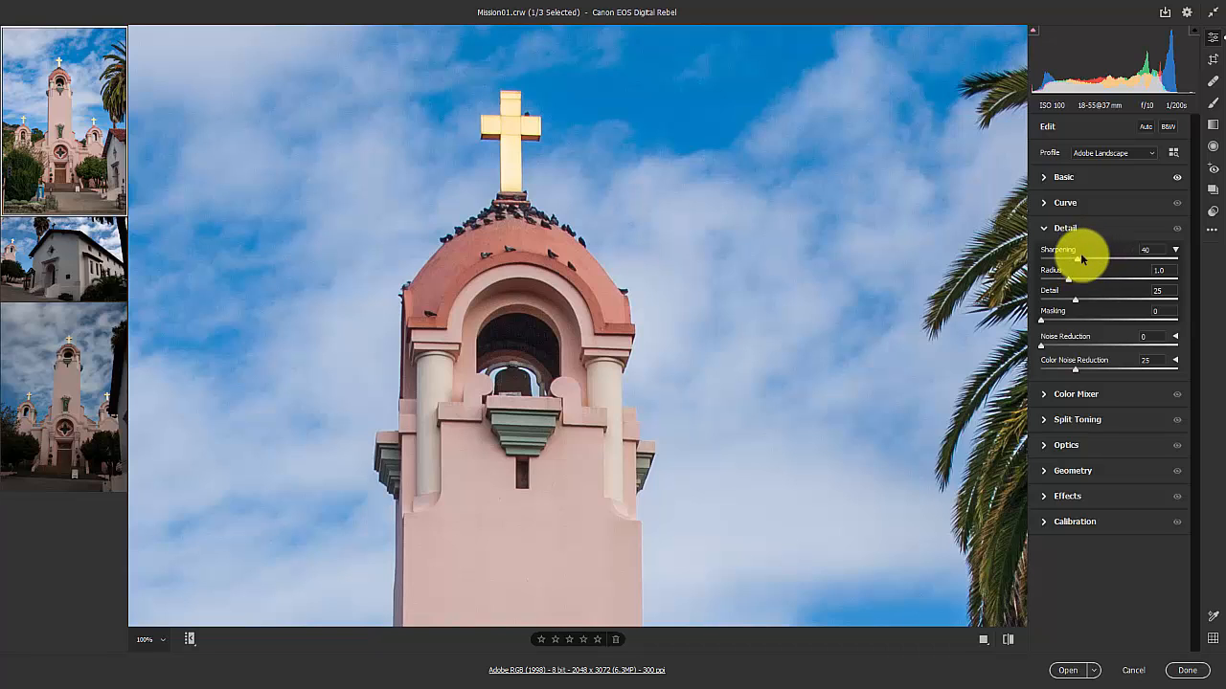
# Step: Set Sharpening to 100, its Radius to 0.9 and its Masking to 60
pyautogui.moveTo(1077, 265); pyautogui.dragTo(1132, 262)
pyautogui.write('100')
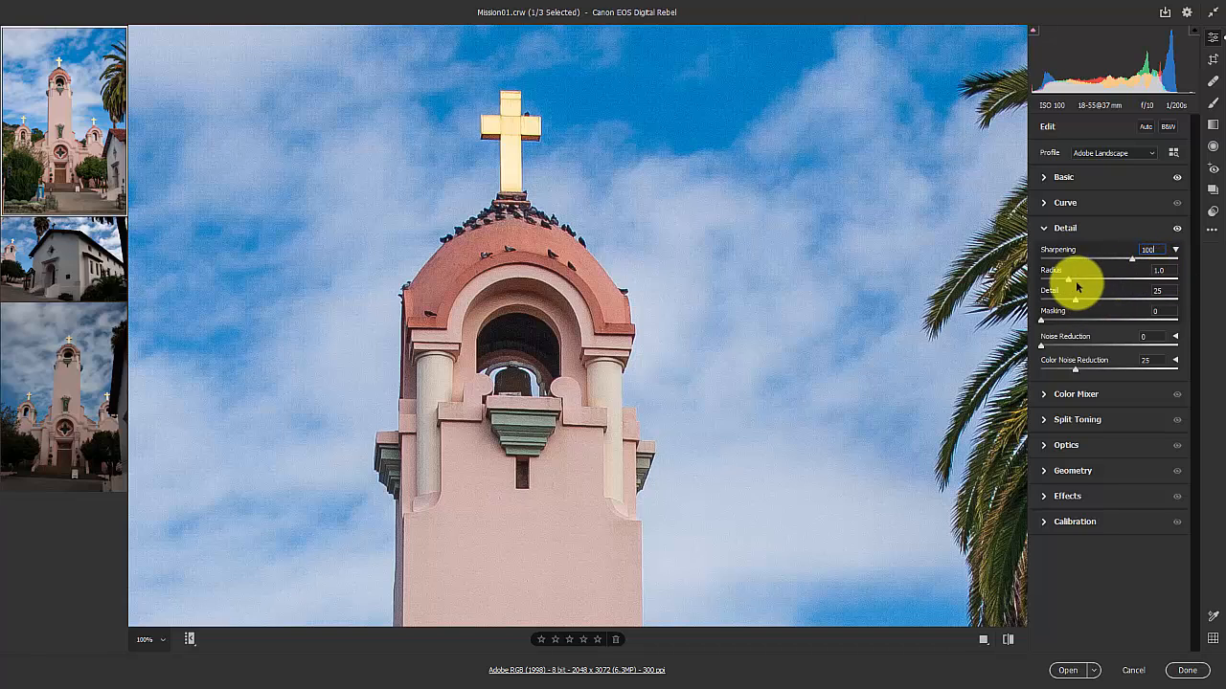
pyautogui.click(1158, 268)
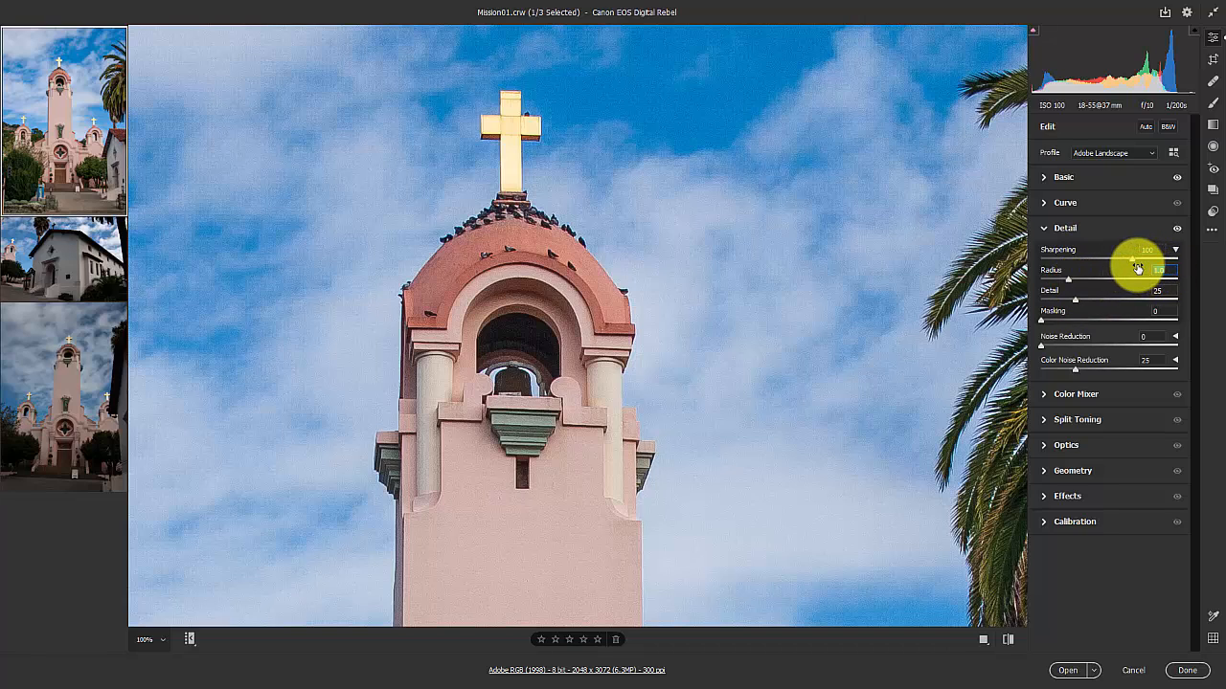
pyautogui.write('.9')
pyautogui.press('Tab')
pyautogui.press('Tab')
pyautogui.write('60')
# Step: Fine-tune the sharpening Masking to 61 while previewing the black-and-white edge mask
pyautogui.keyDown('alt'); pyautogui.click(1125, 320); pyautogui.keyUp('alt')
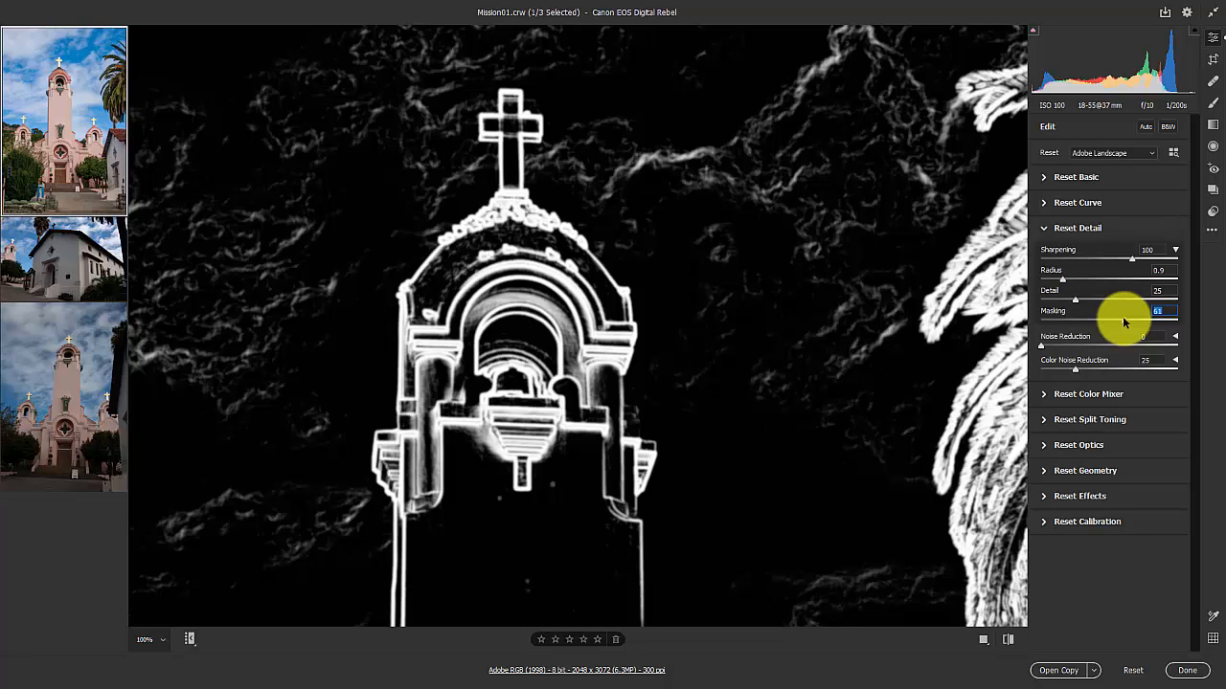
pyautogui.moveTo(1125, 323); pyautogui.dragTo(1125, 323)
pyautogui.press('alt')
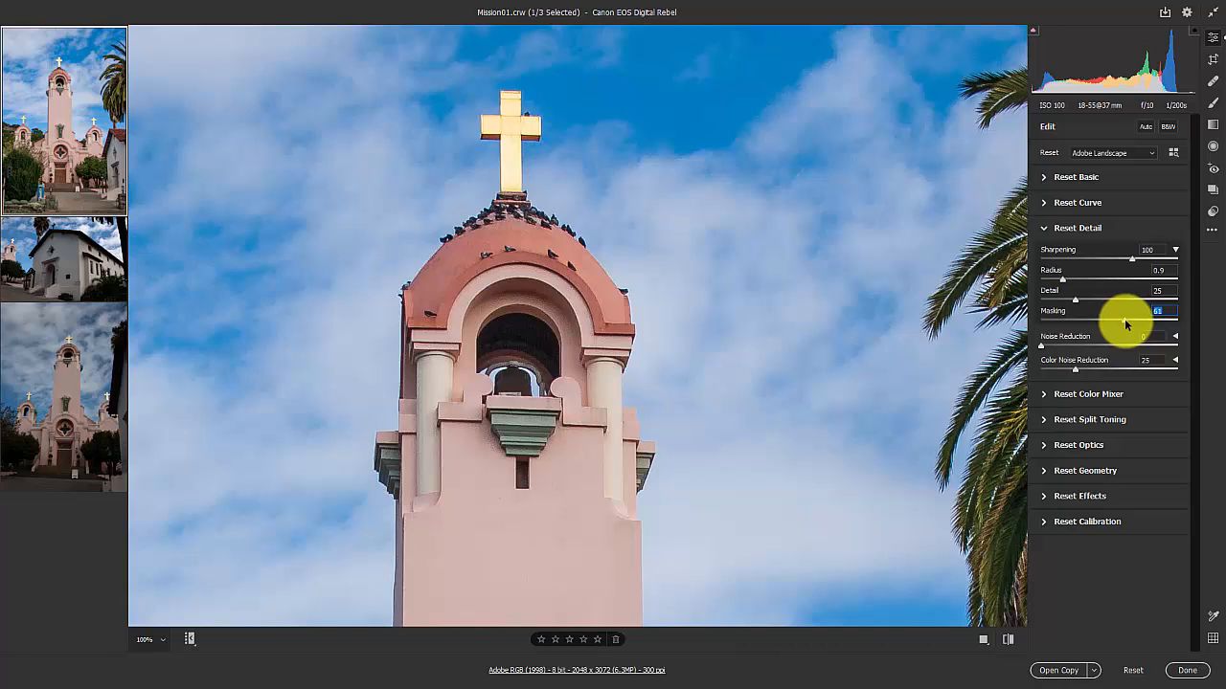
pyautogui.moveTo(1125, 323); pyautogui.dragTo(1126, 324)
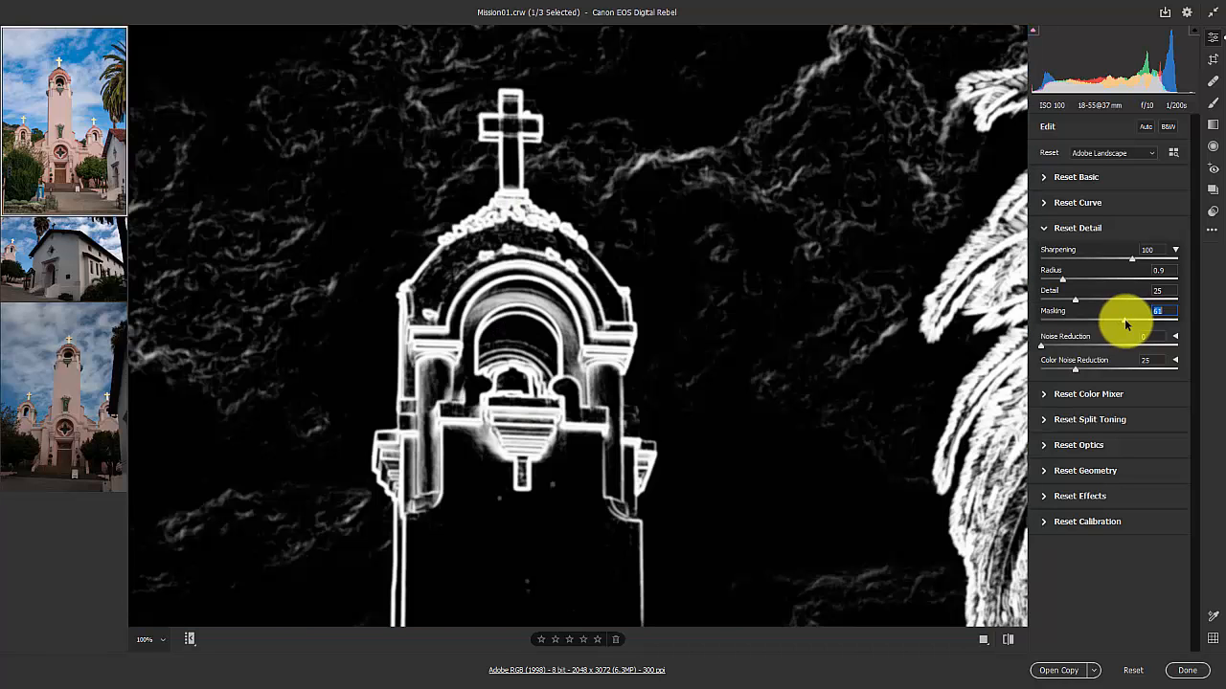
pyautogui.moveTo(1125, 326)
pyautogui.mouseDown()
pyautogui.moveTo(1091, 325)
pyautogui.moveTo(1130, 327)
pyautogui.mouseUp()
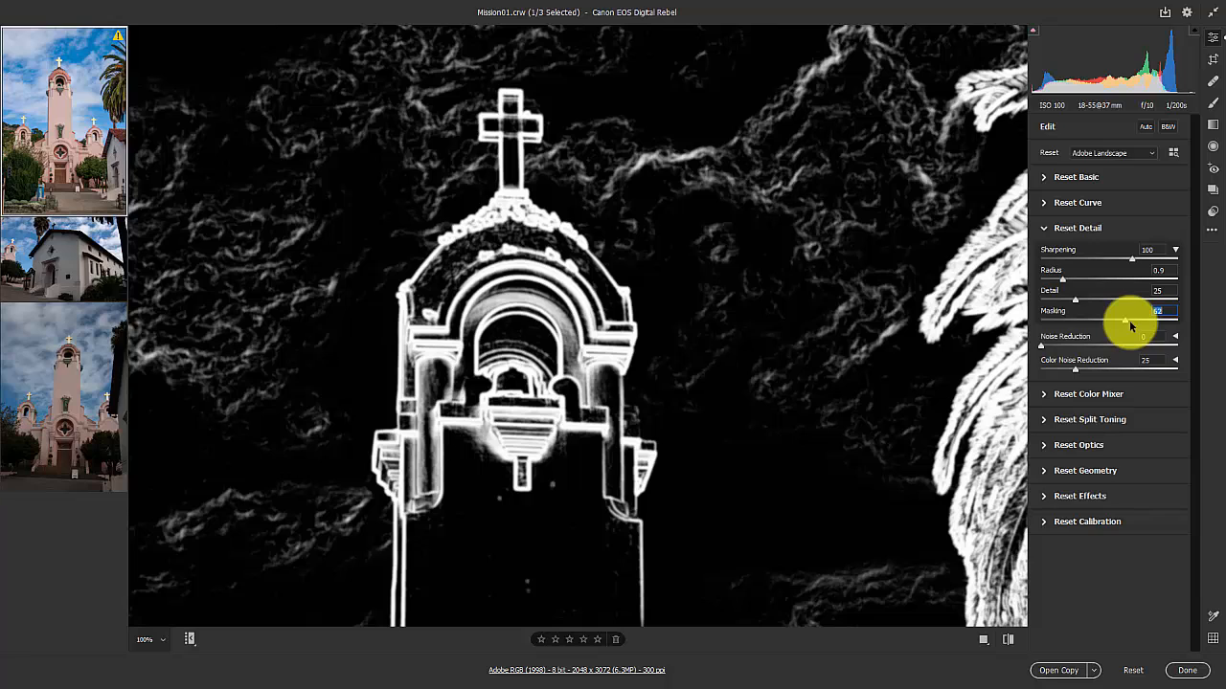
pyautogui.moveTo(1130, 327); pyautogui.dragTo(1116, 323)
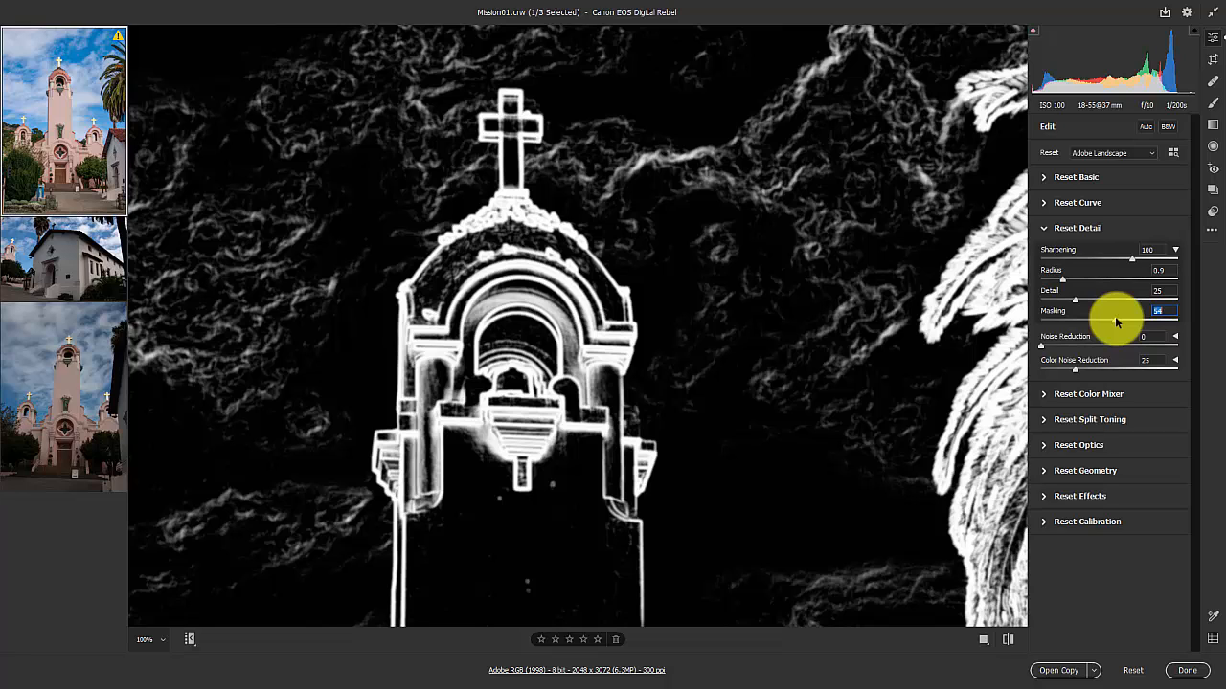
pyautogui.moveTo(1116, 323)
pyautogui.mouseDown()
pyautogui.moveTo(1161, 319)
pyautogui.moveTo(1060, 323)
pyautogui.moveTo(1111, 324)
pyautogui.mouseUp()
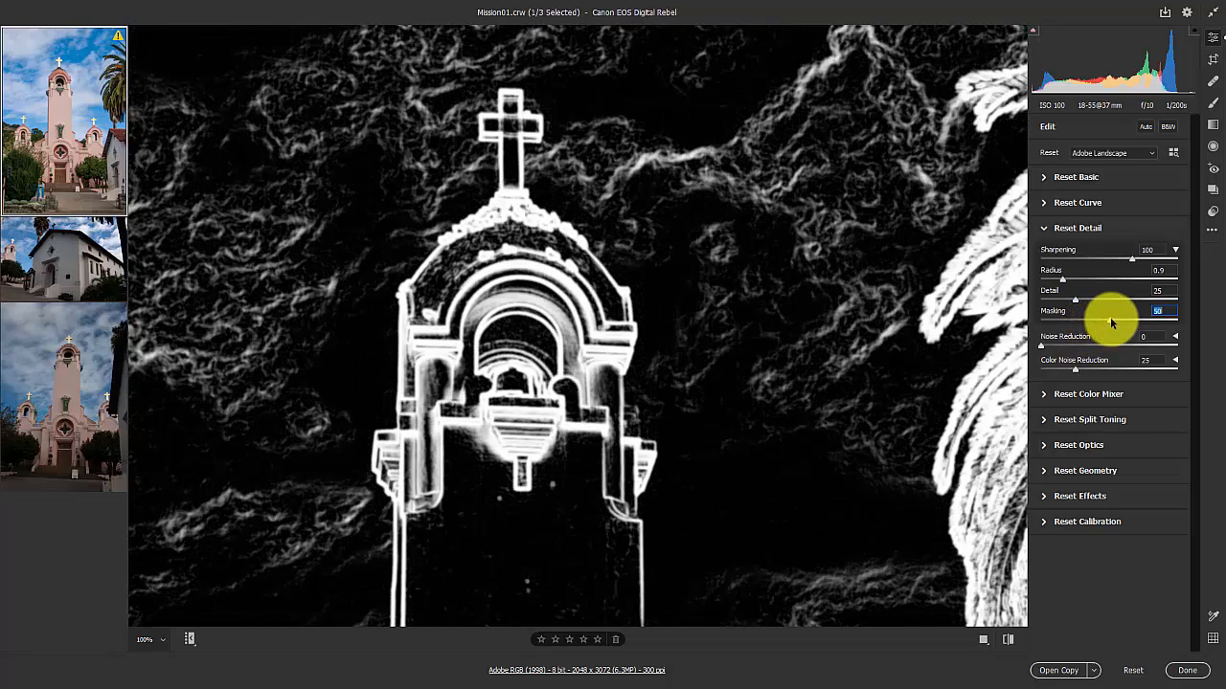
pyautogui.moveTo(1111, 322); pyautogui.dragTo(1127, 326)
pyautogui.click(1073, 306)
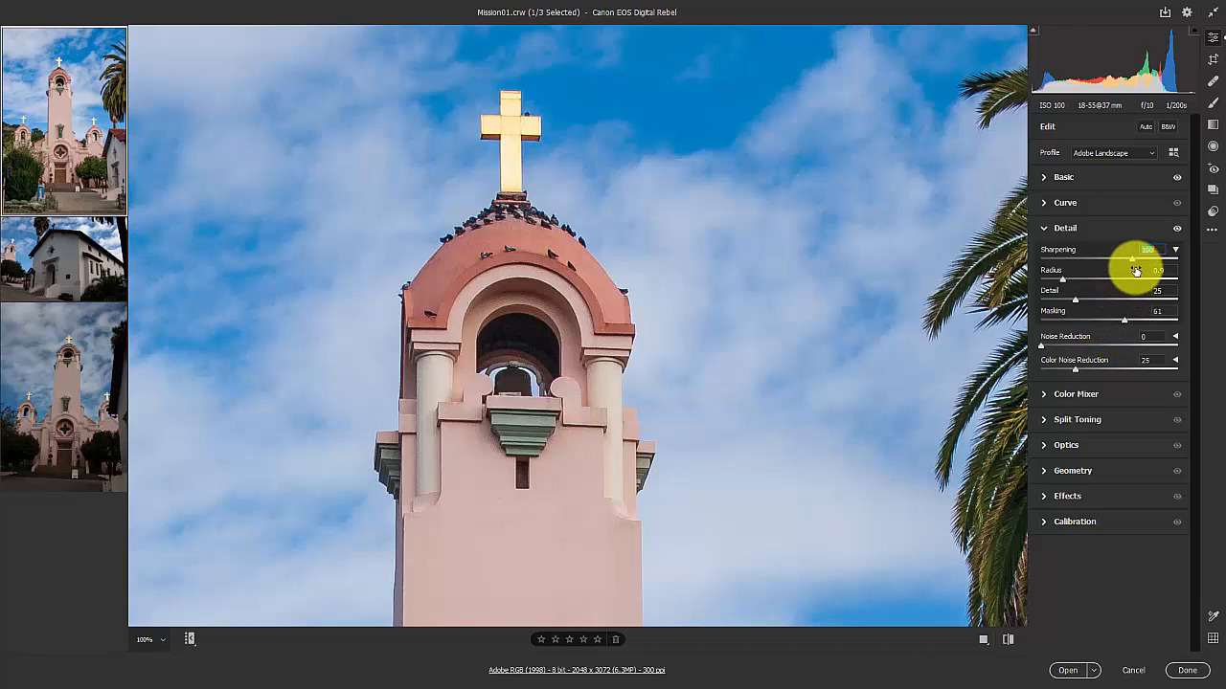
# Step: Reduce the Sharpening amount to 70
pyautogui.moveTo(1130, 260); pyautogui.dragTo(1103, 270)
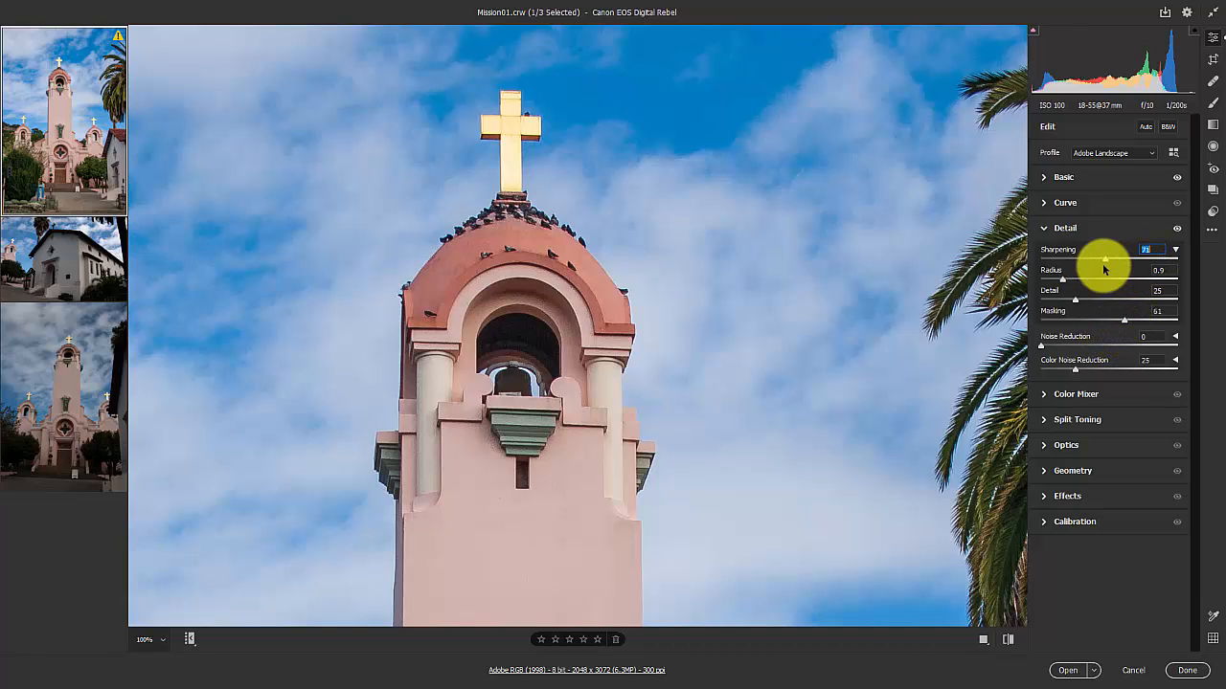
pyautogui.click(1149, 250)
pyautogui.press('BackSpace')
pyautogui.write('0')
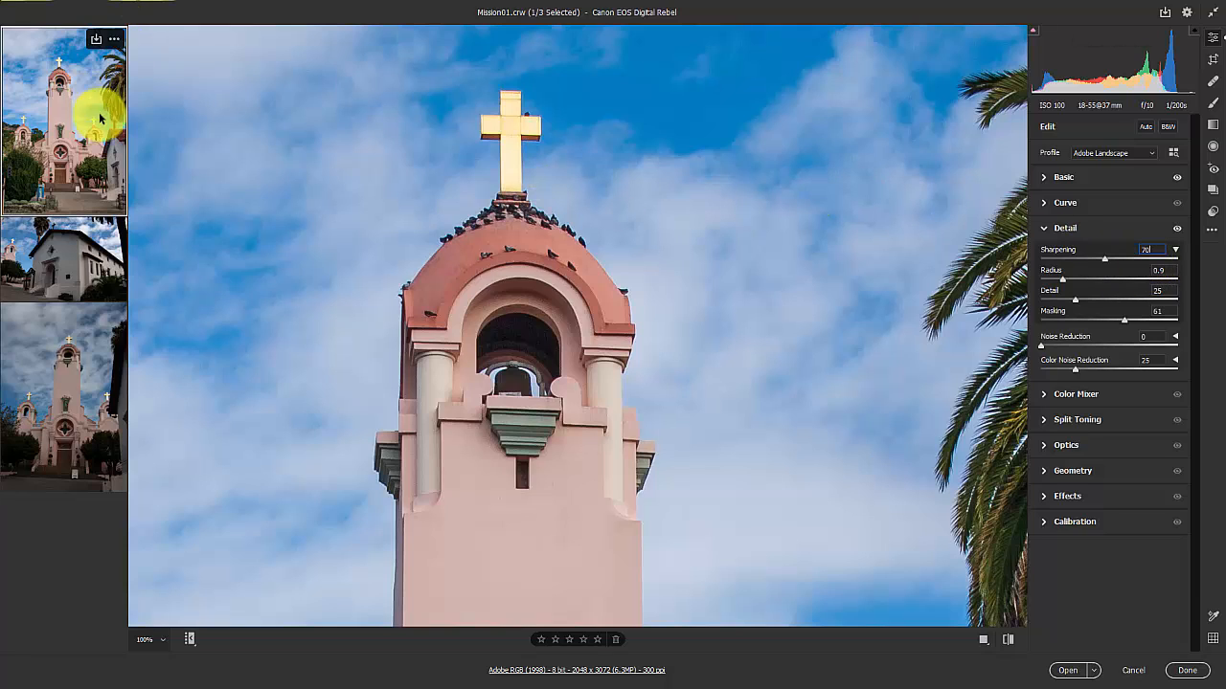
# Step: Synchronize Mission01.crw's edits to all three photos using the Default subset, and display Mission02.crw fitted in view
pyautogui.keyDown('shift'); pyautogui.click(86, 381); pyautogui.keyUp('shift')
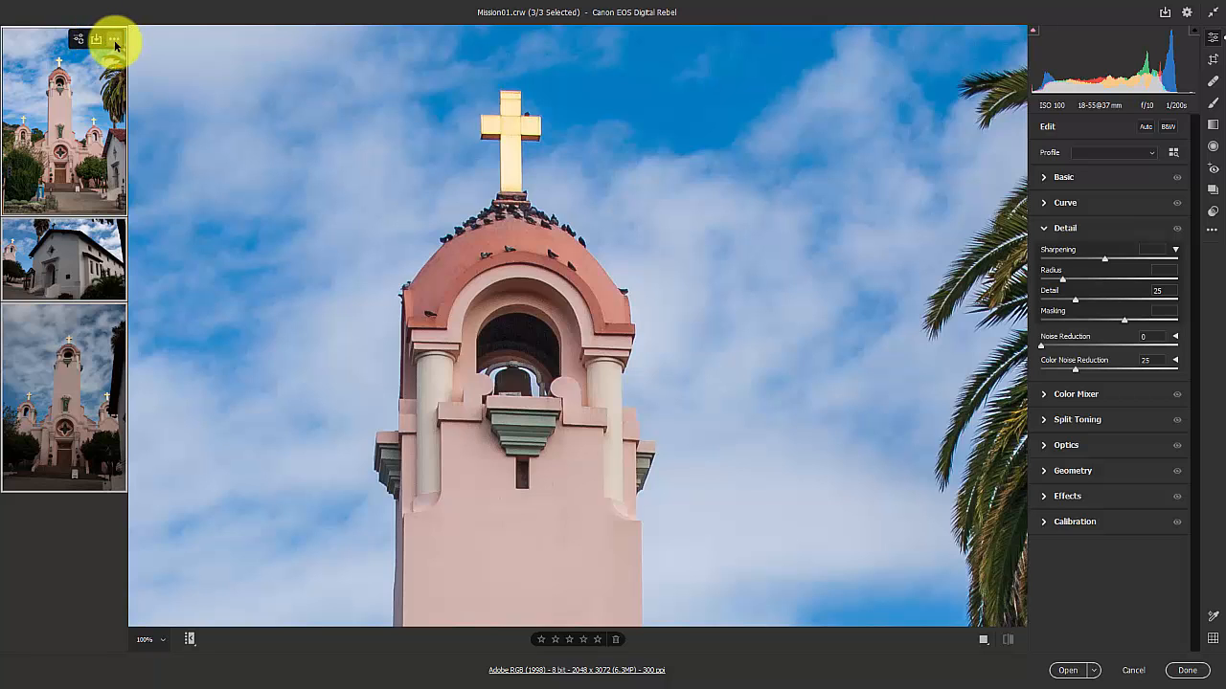
pyautogui.click(114, 42)
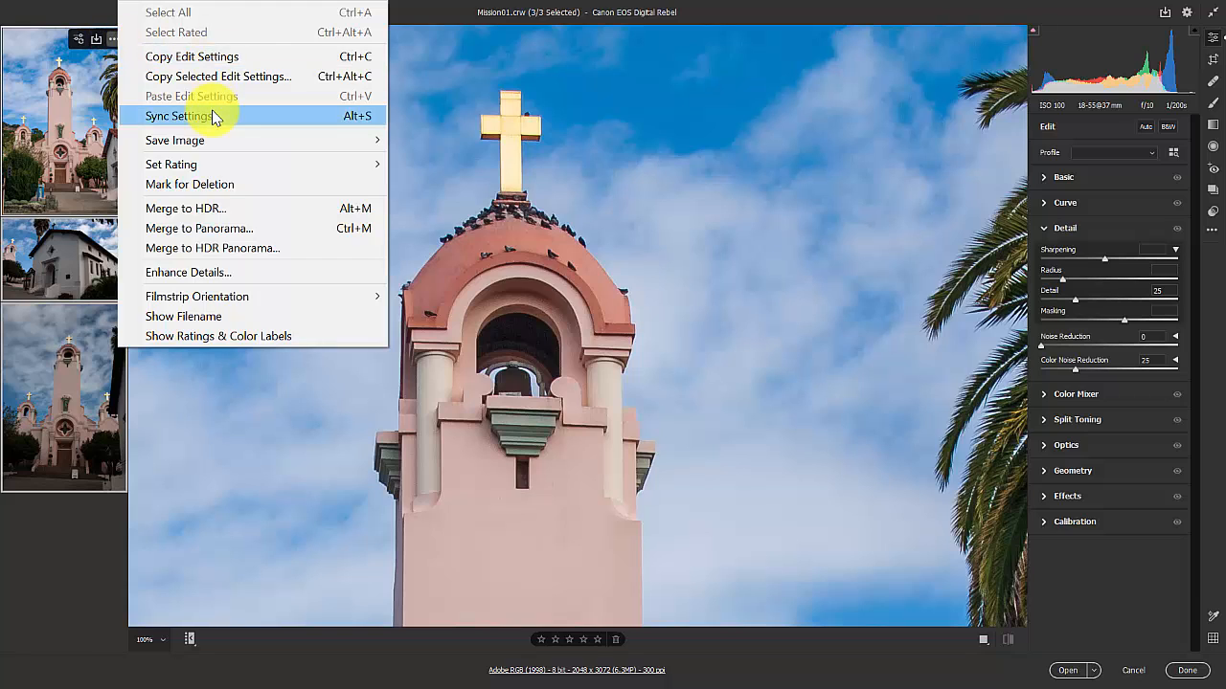
pyautogui.click(215, 117)
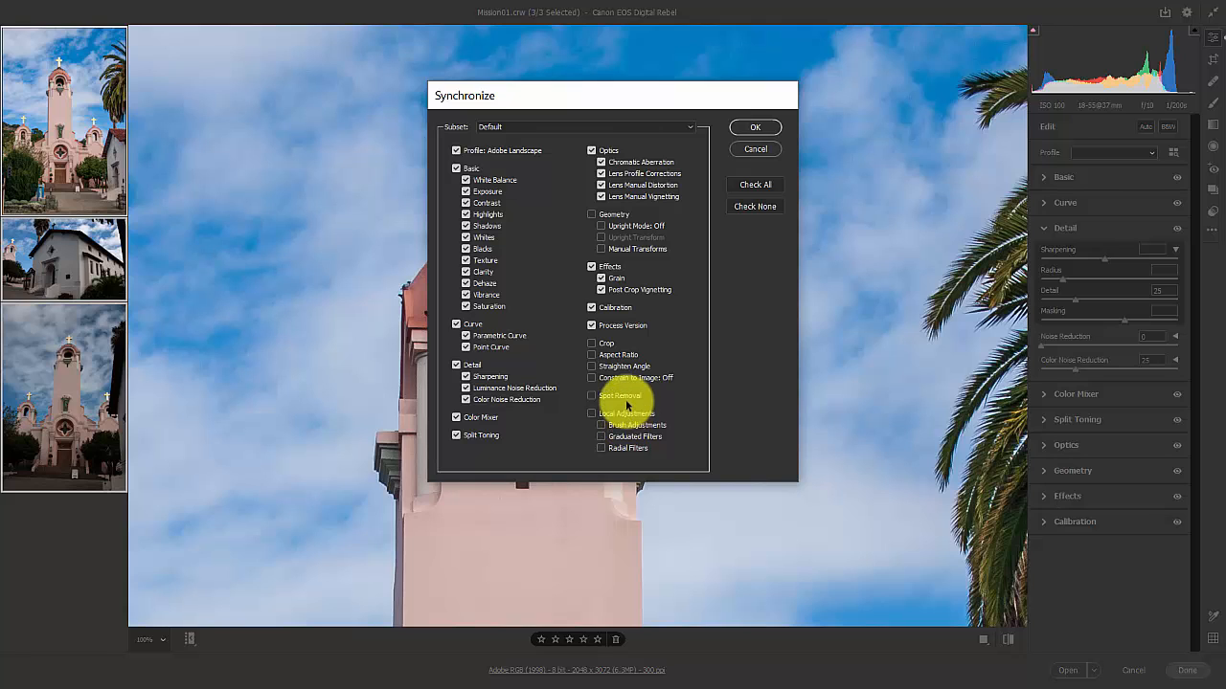
pyautogui.click(753, 128)
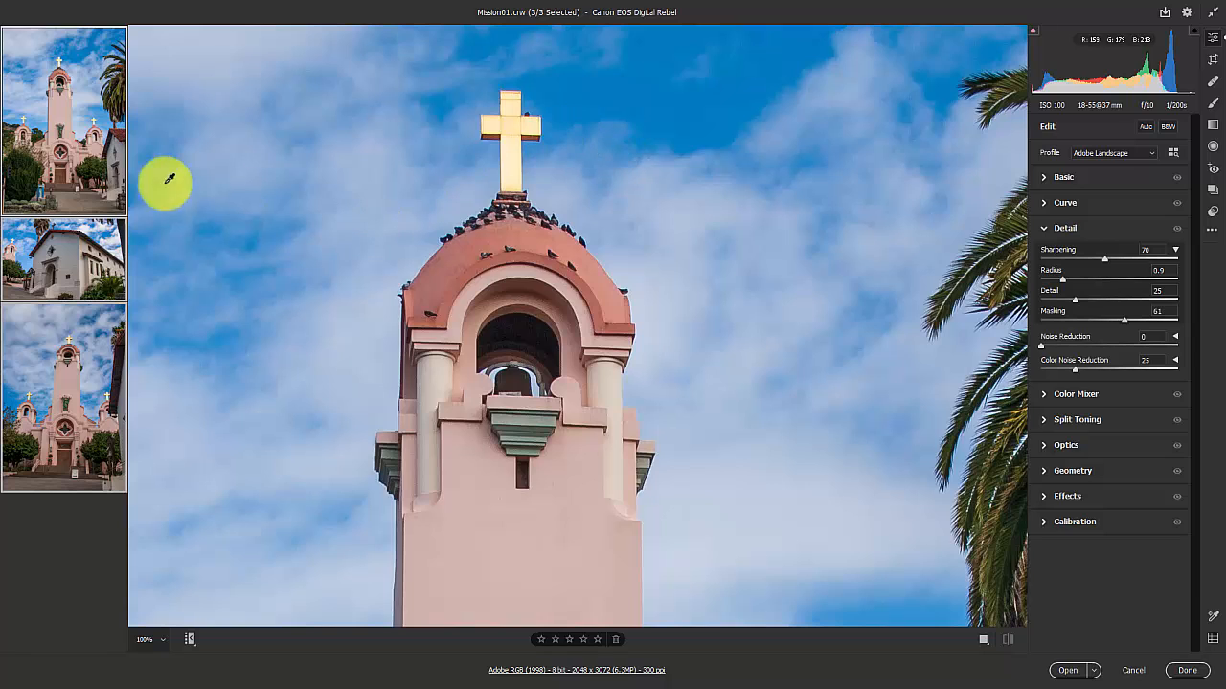
pyautogui.click(113, 254)
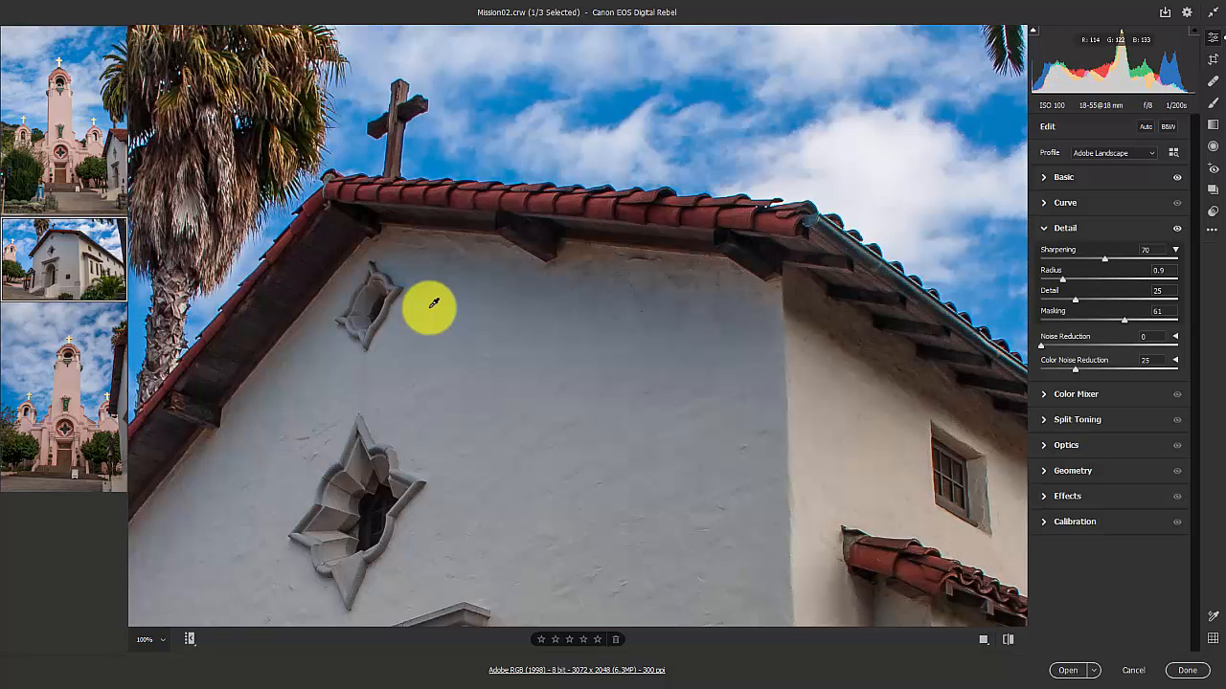
pyautogui.hotkey('ctrl', '0')
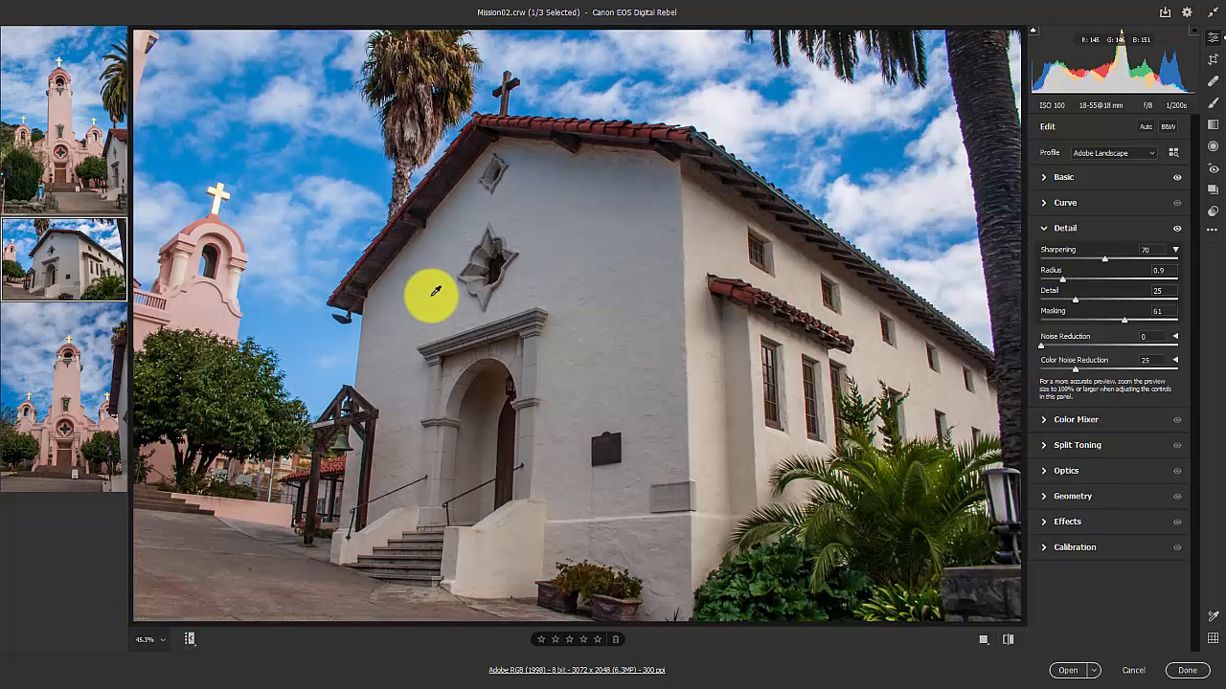
# Step: Check the synchronized Mission photos one by one, comparing before and after versions side by side, and finish on Mission01.crw
pyautogui.moveTo(36, 418)
pyautogui.click(91, 397)
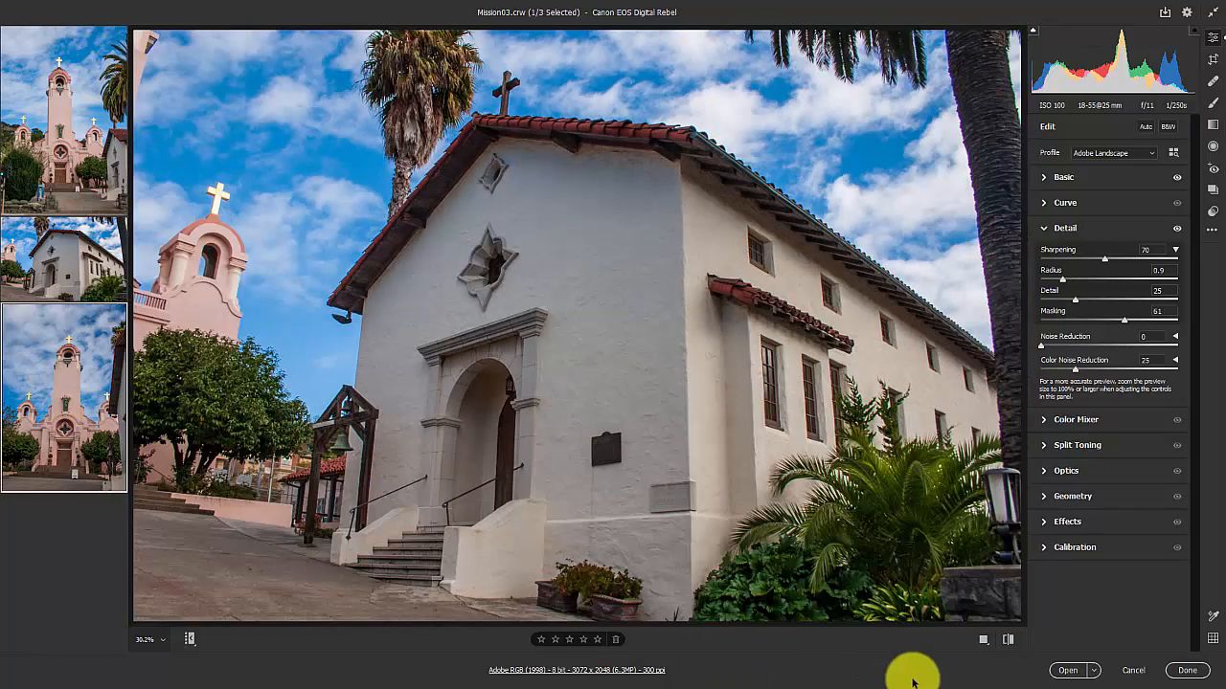
pyautogui.click(986, 645)
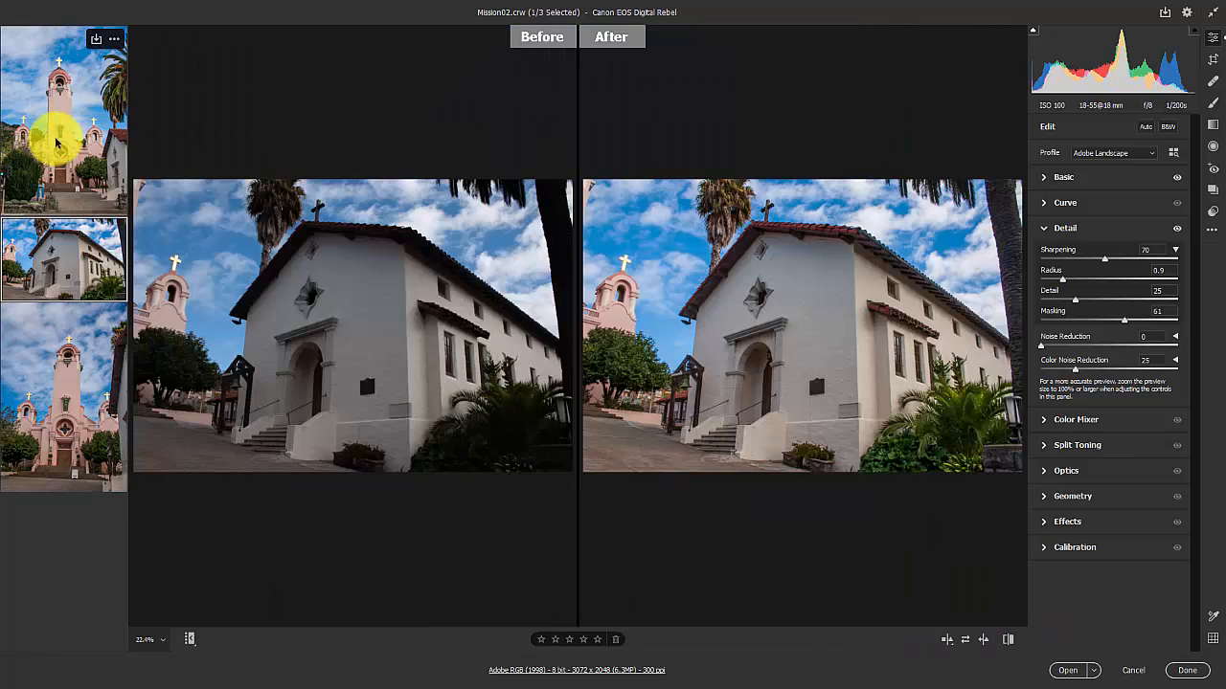
pyautogui.click(56, 138)
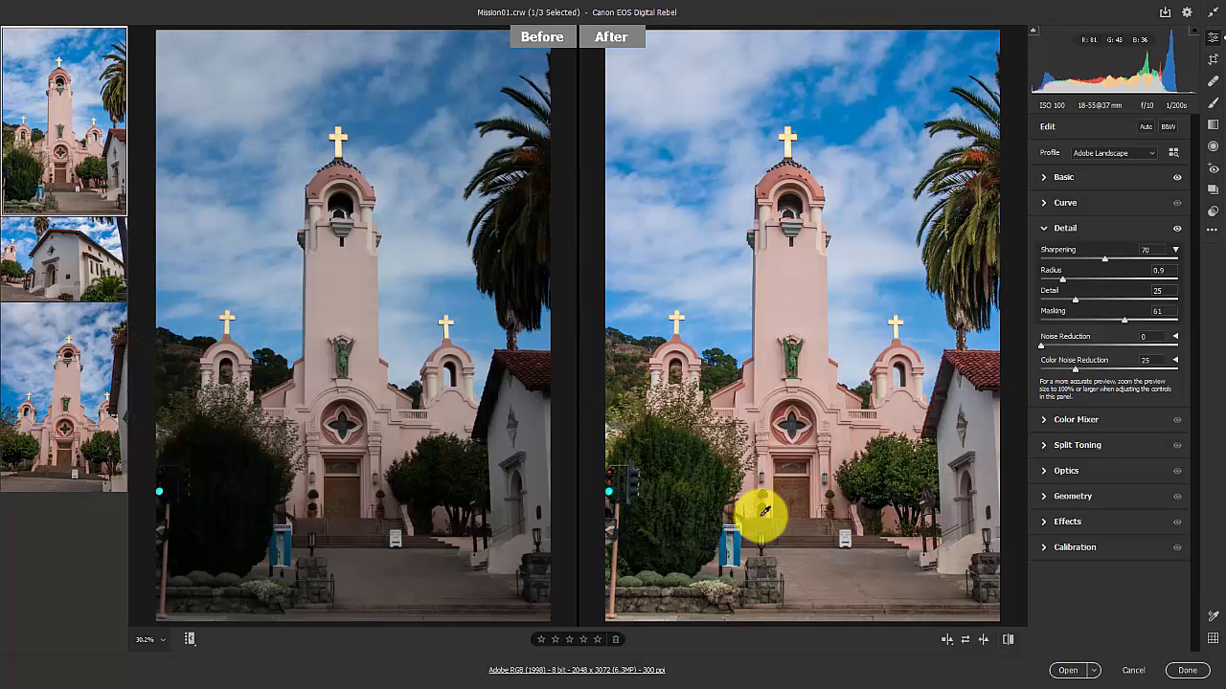
# Step: Select all three Mission photos for saving, with JPEG as the format and sRGB IEC61966-2.1 as the color space
pyautogui.moveTo(87, 144)
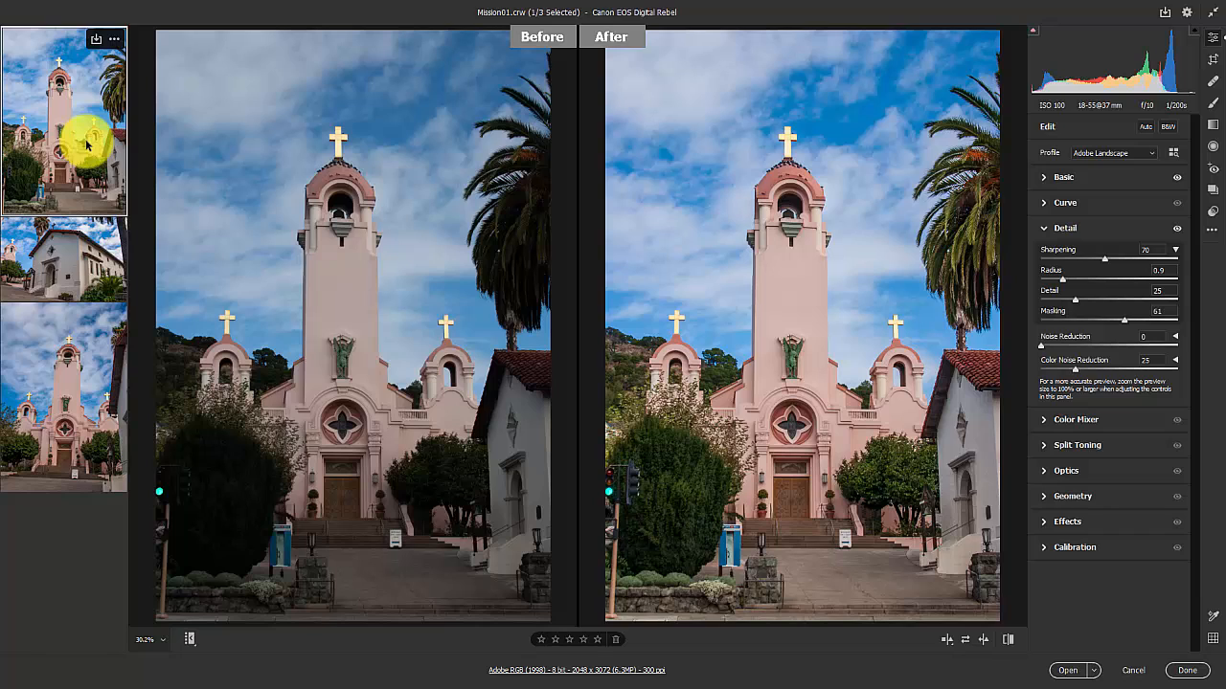
pyautogui.keyDown('shift'); pyautogui.click(63, 347); pyautogui.keyUp('shift')
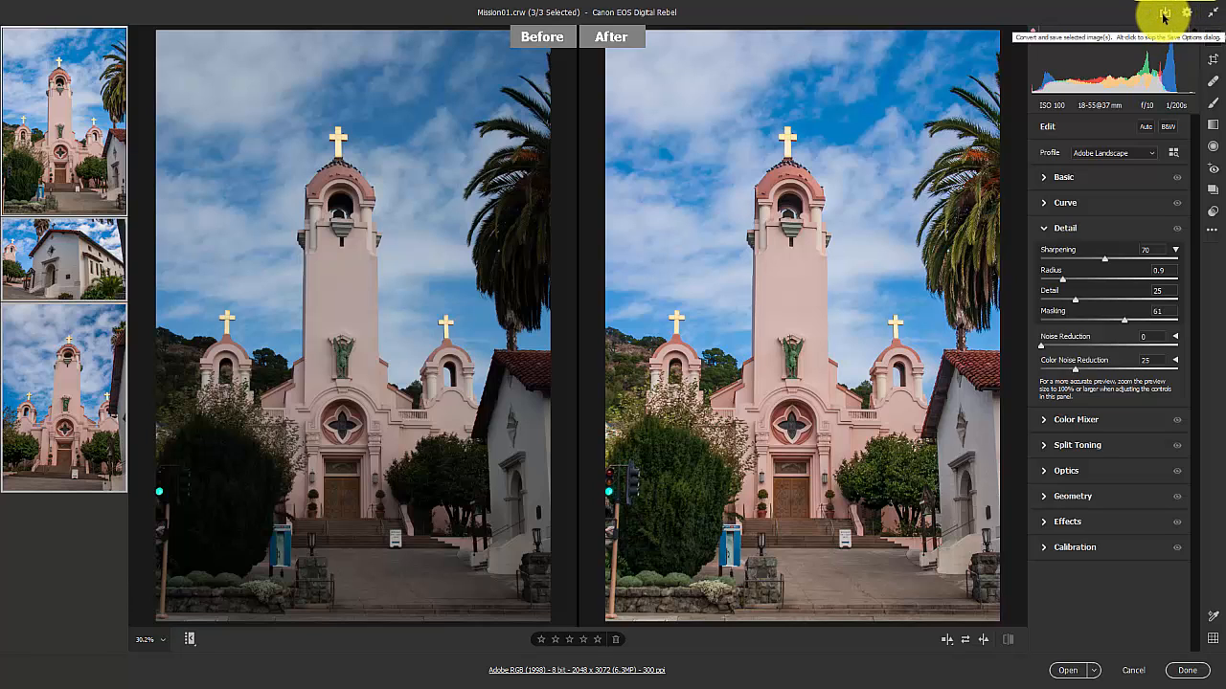
pyautogui.click(1164, 14)
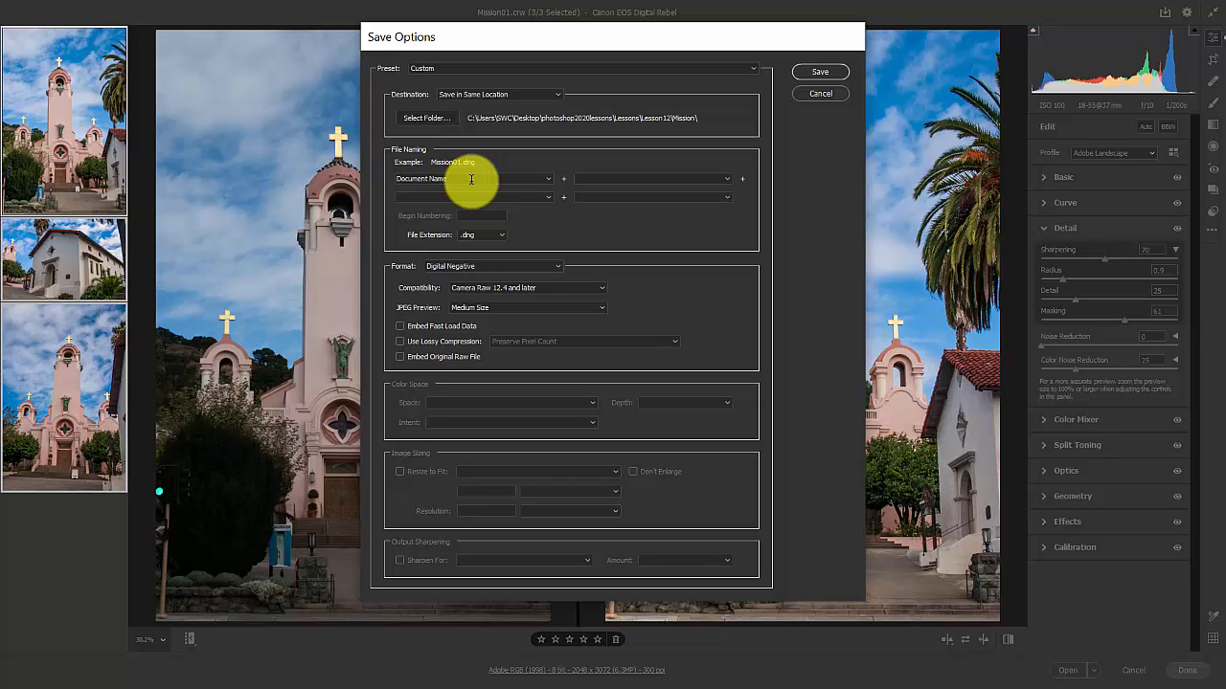
pyautogui.click(545, 266)
pyautogui.click(535, 286)
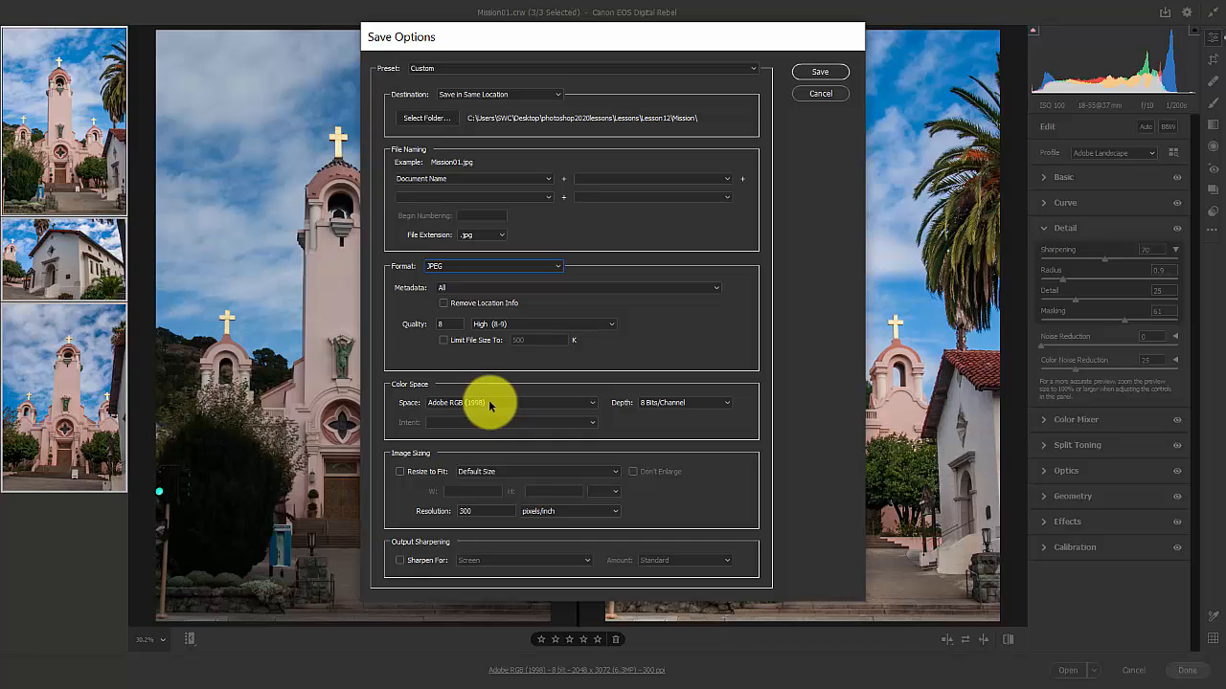
pyautogui.click(567, 406)
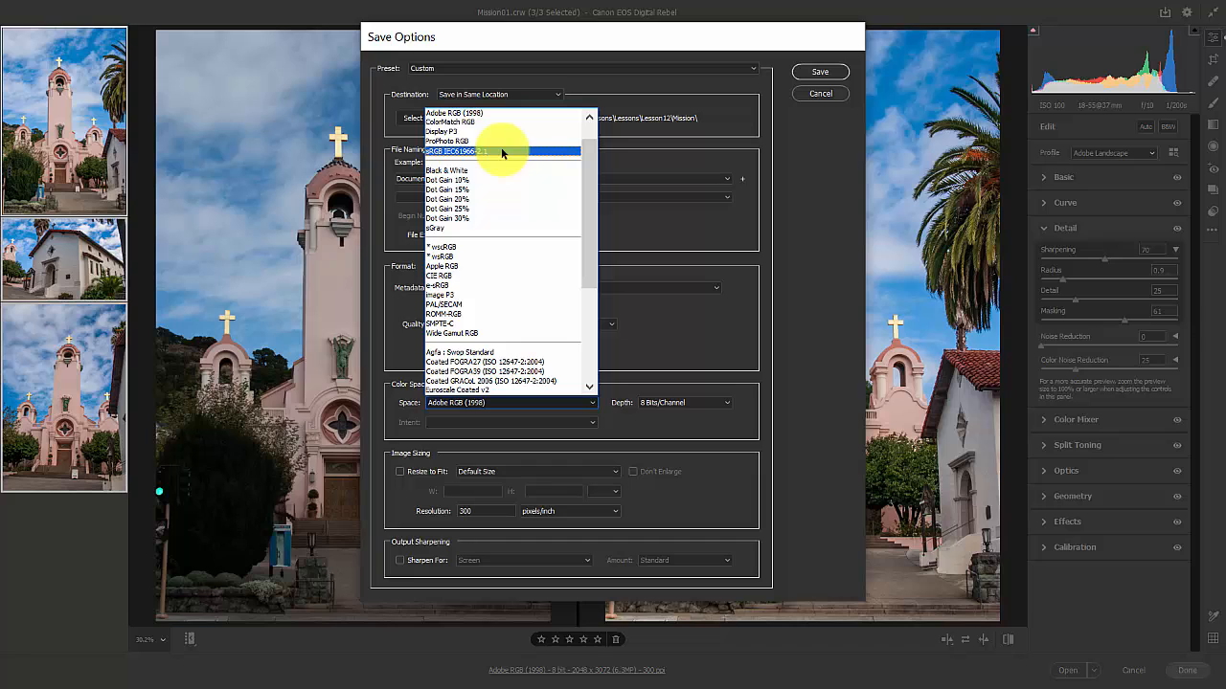
pyautogui.click(501, 151)
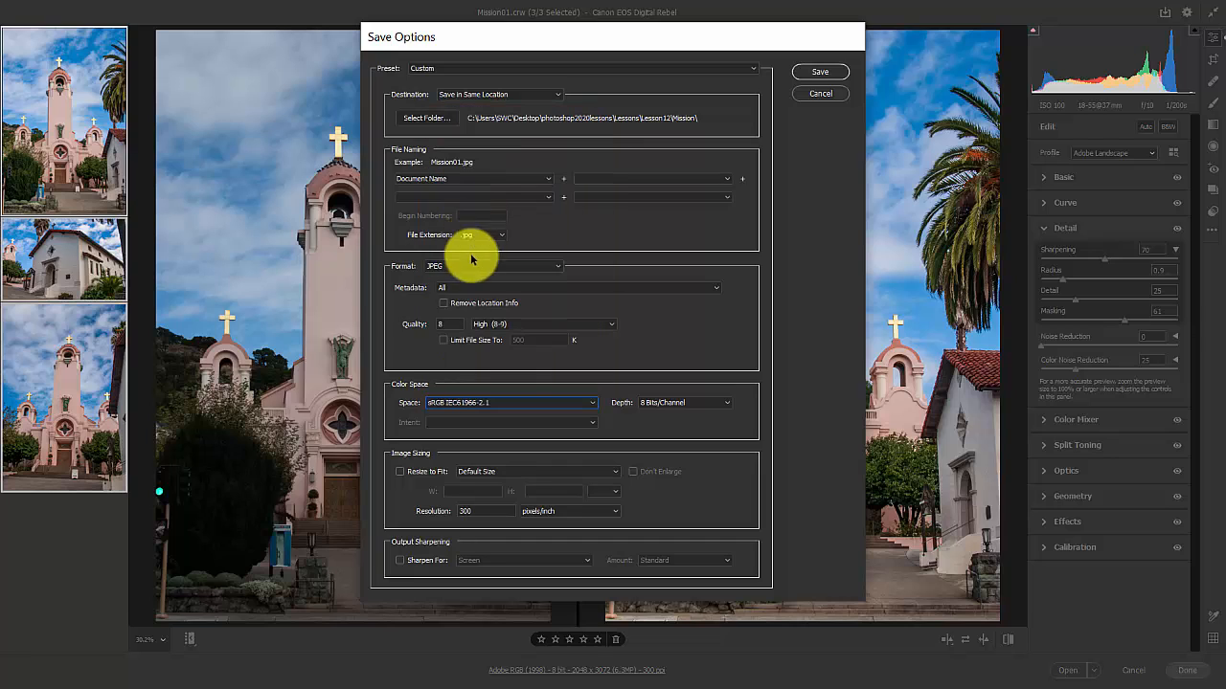
# Step: Resize the exported images to 800 pixels on the long side at 72 pixels/inch and save them
pyautogui.click(400, 472)
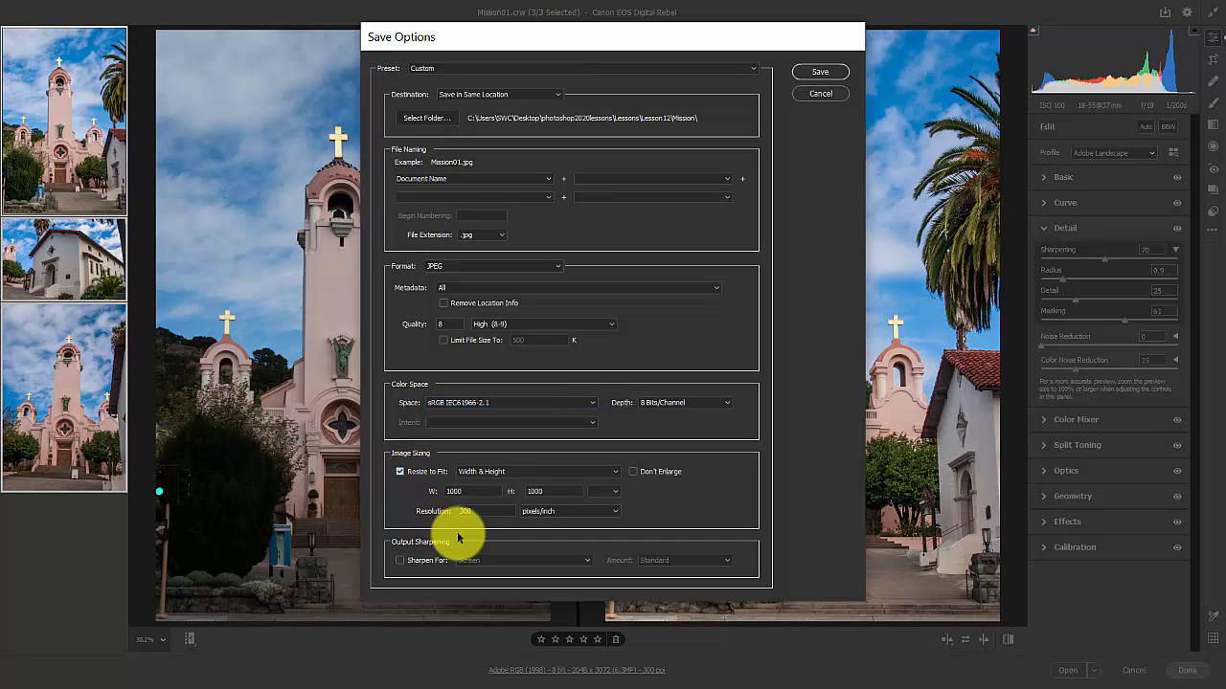
pyautogui.click(567, 509)
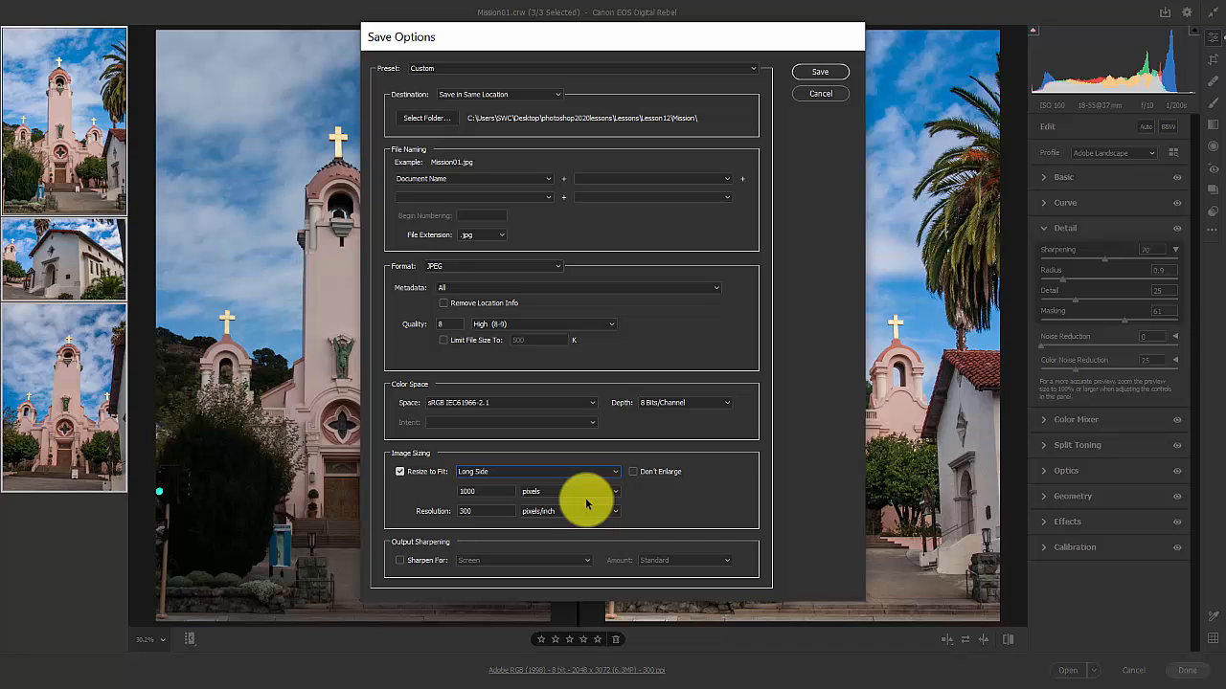
pyautogui.doubleClick(488, 492)
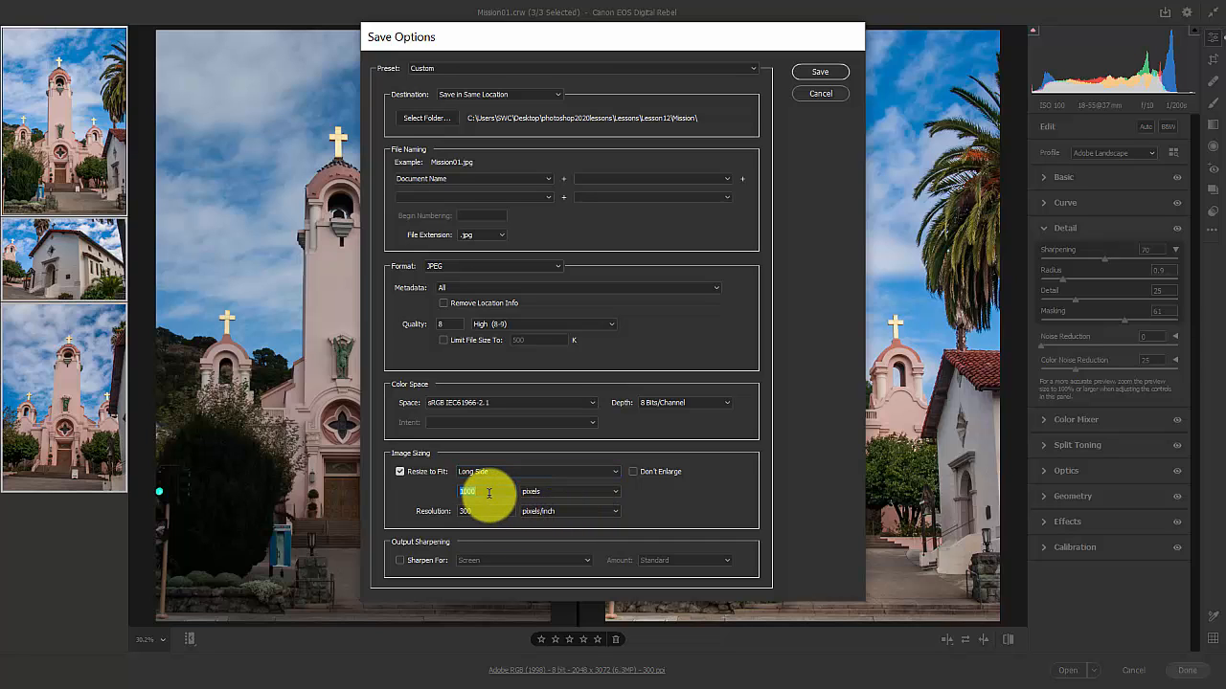
pyautogui.write('800')
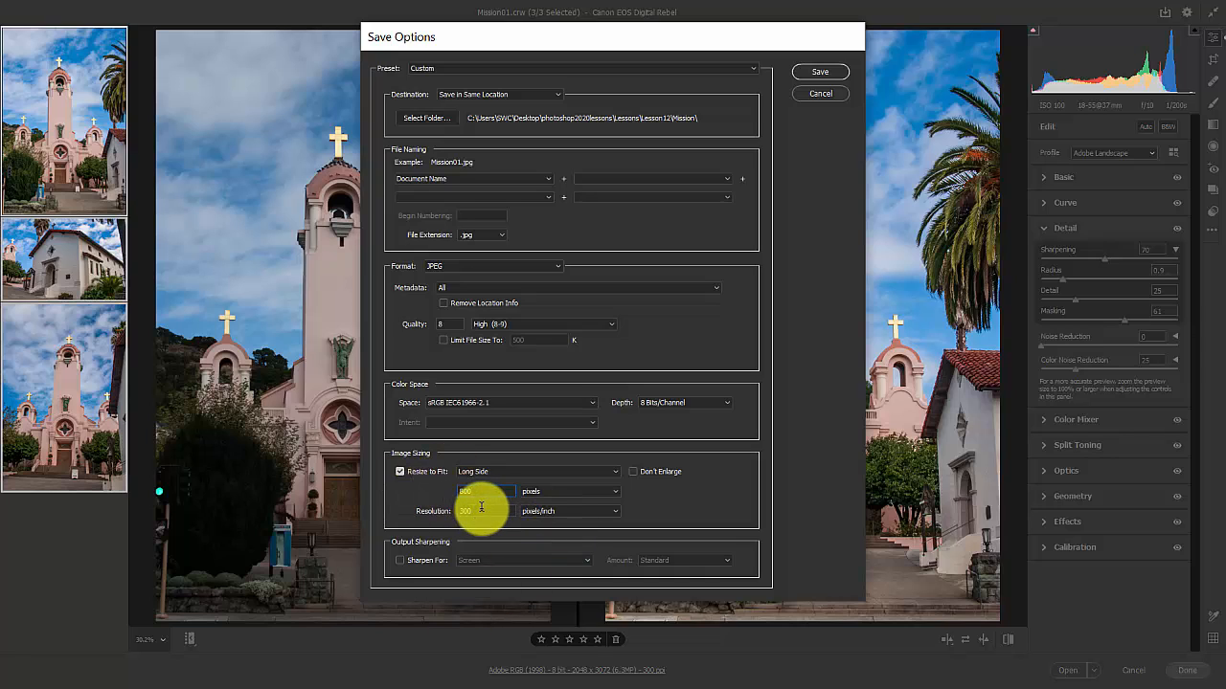
pyautogui.press('Tab')
pyautogui.write('7')
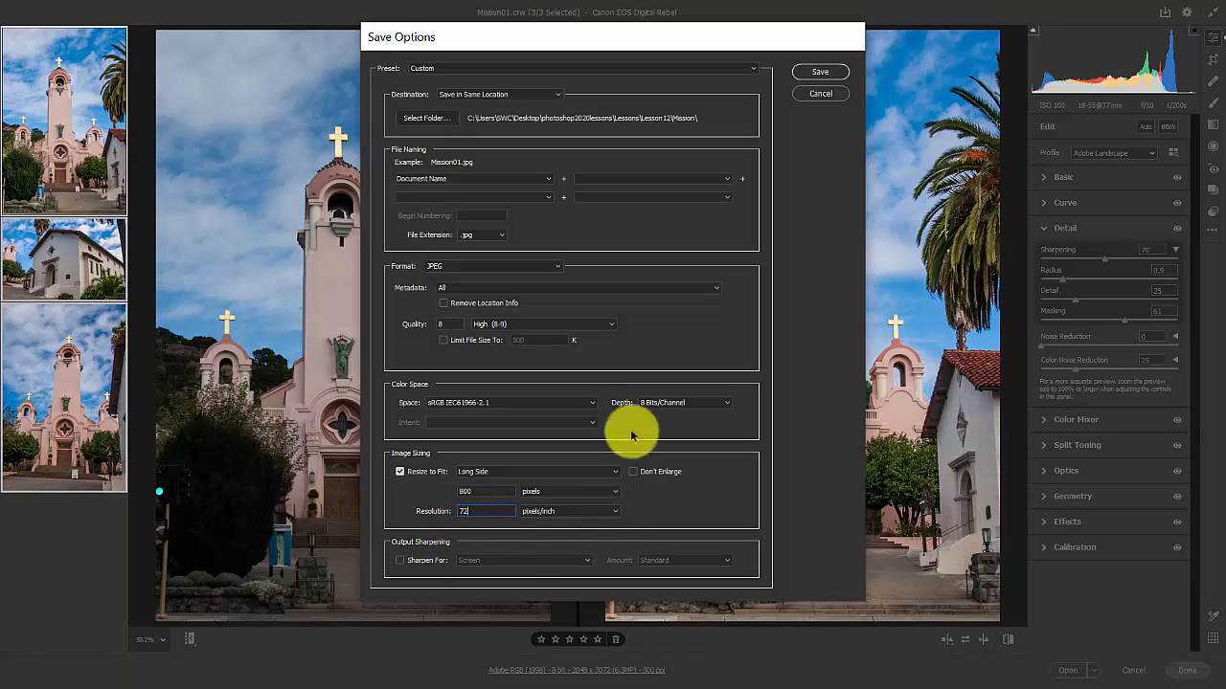
pyautogui.click(812, 74)
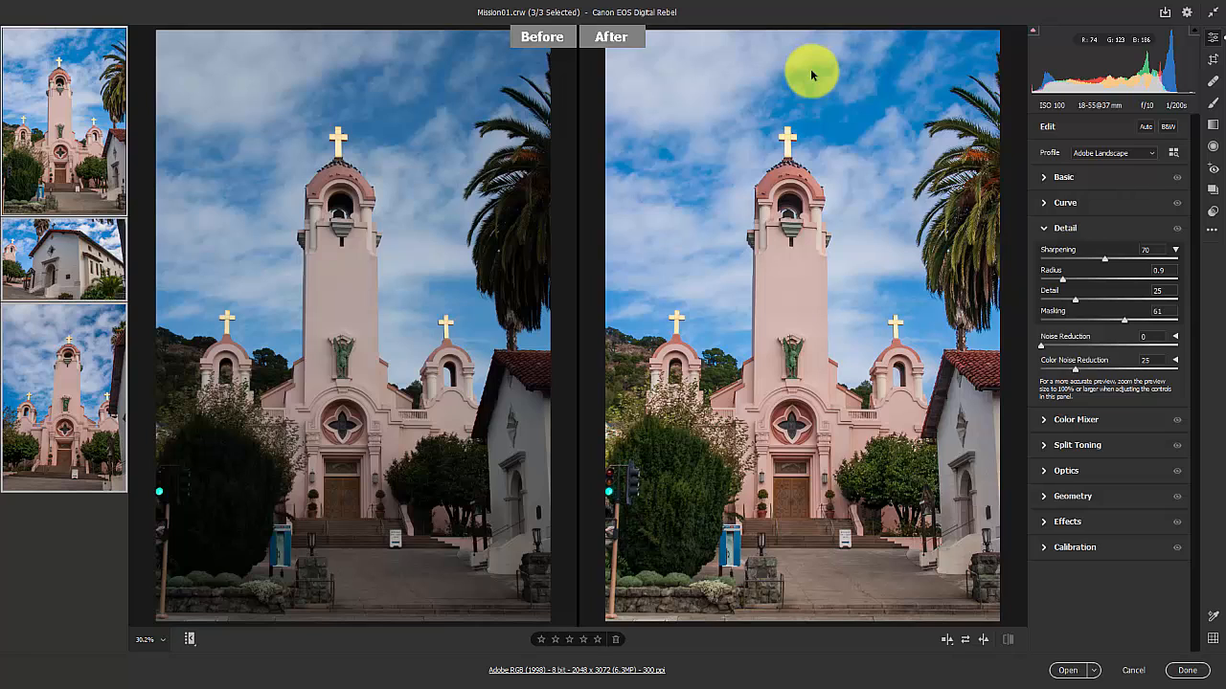
# Step: Select only Mission01.crw and open it in Photoshop as a smart object
pyautogui.click(57, 115)
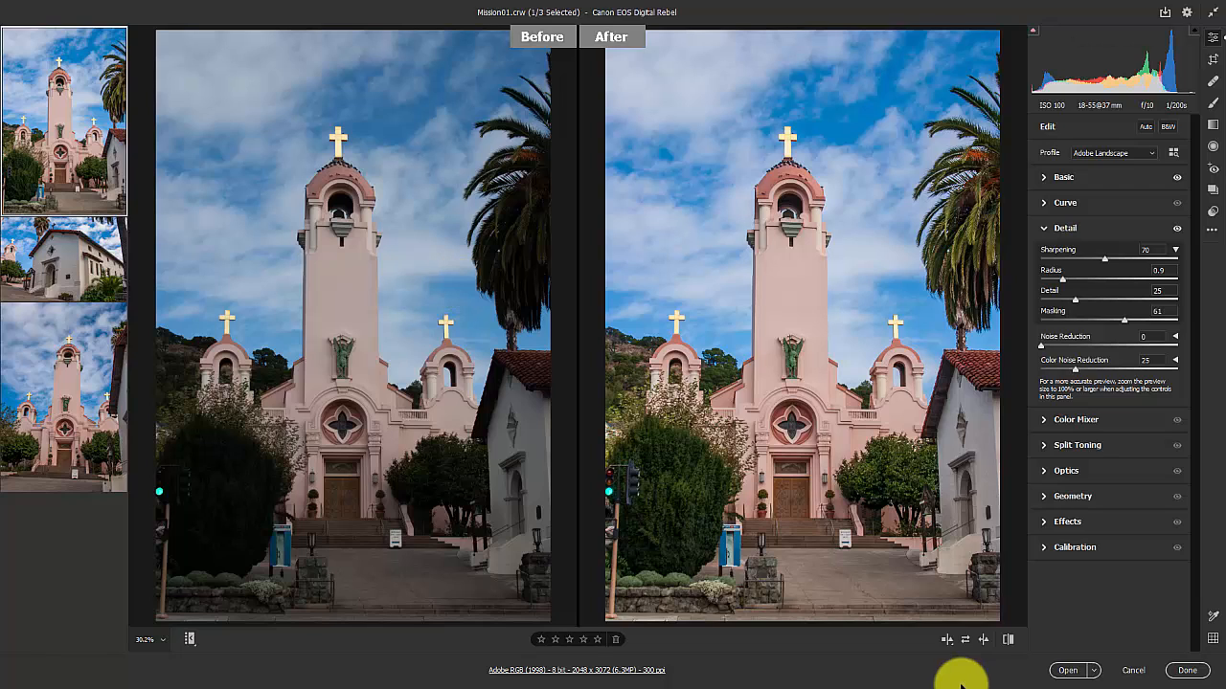
pyautogui.press('shift')
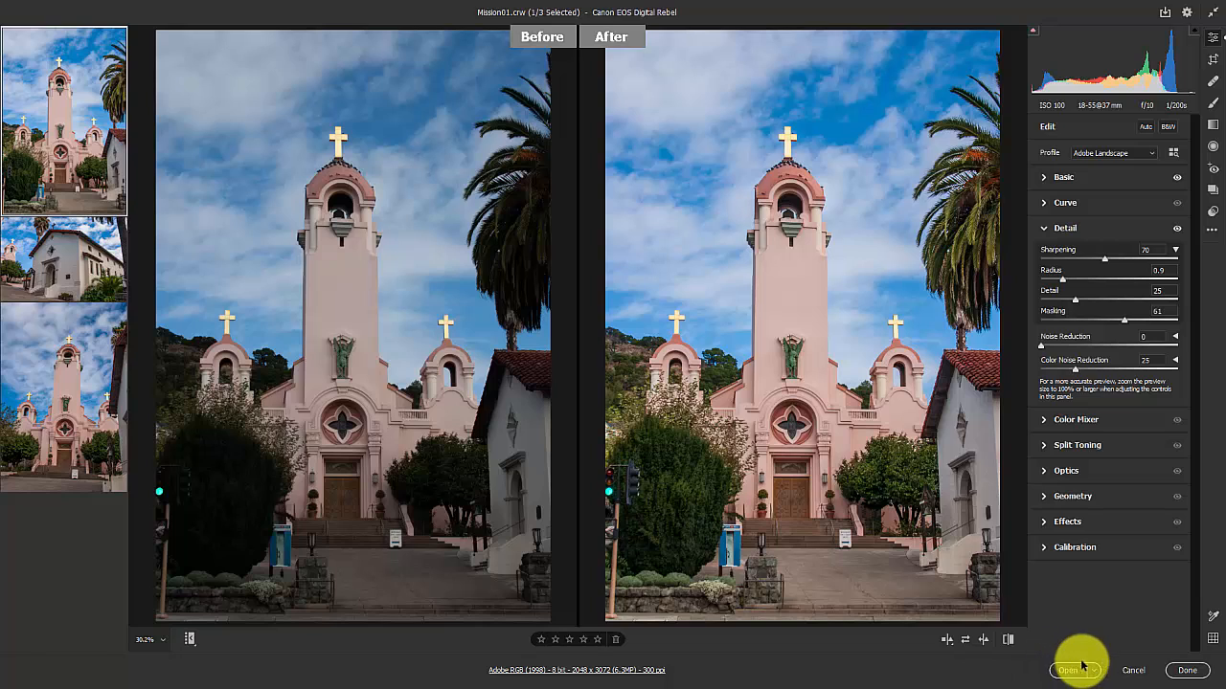
pyautogui.click(1095, 672)
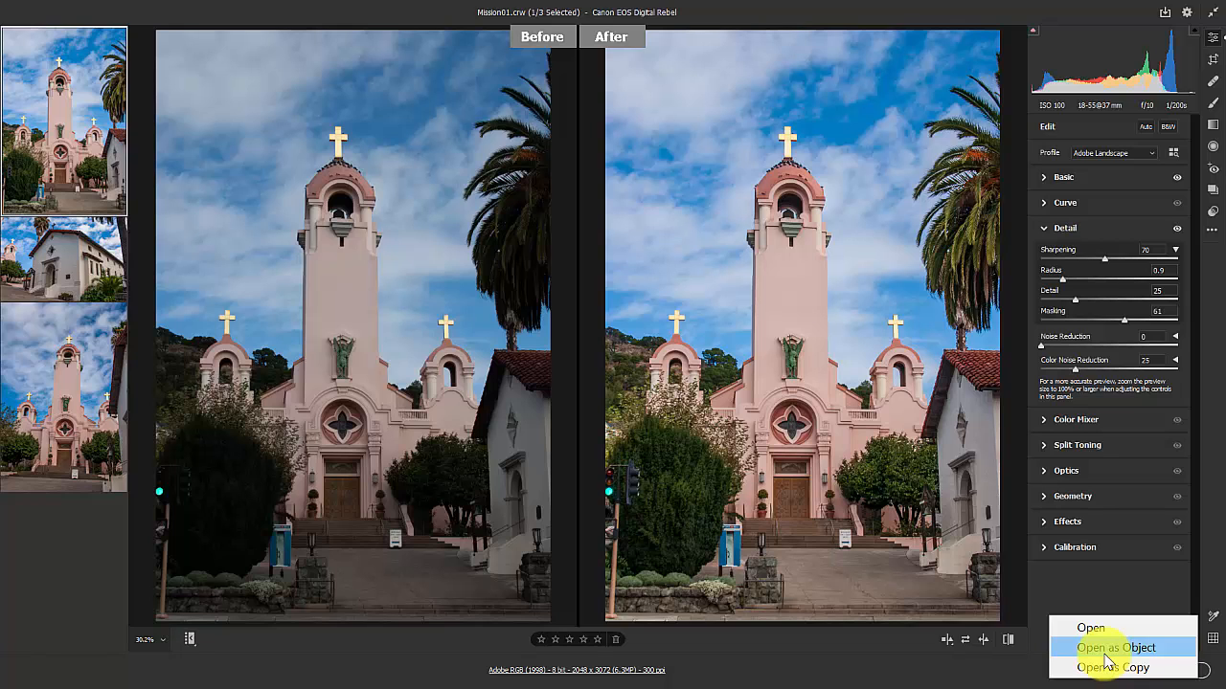
pyautogui.click(1106, 651)
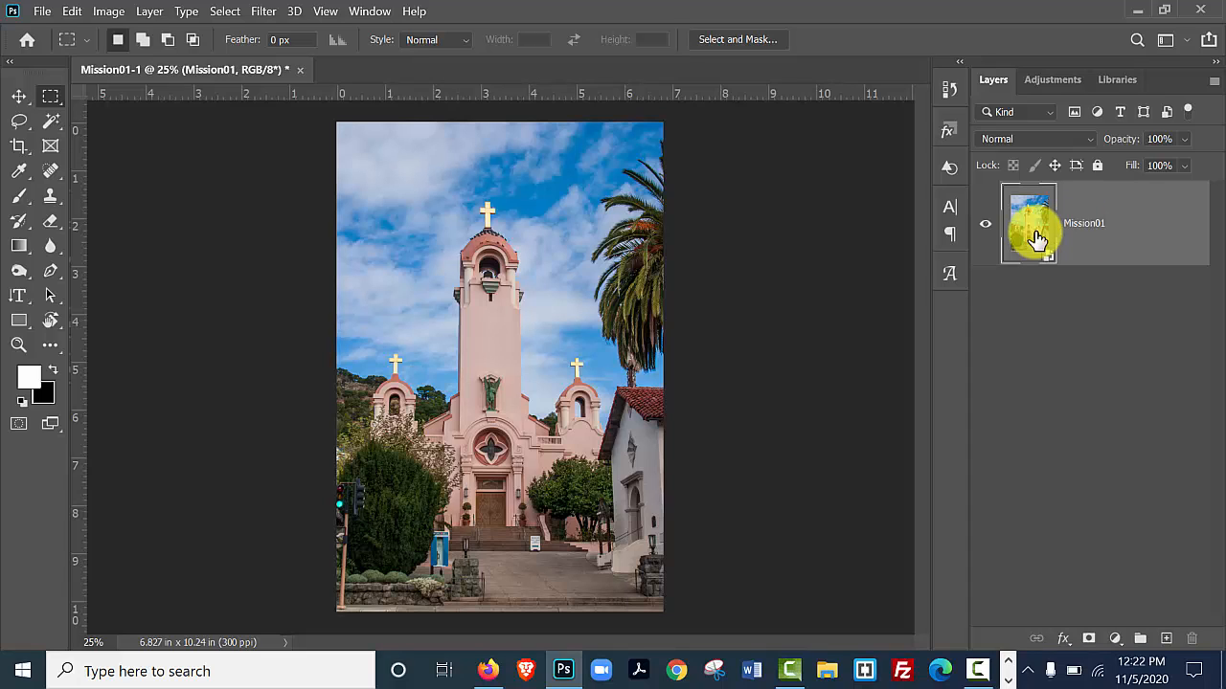
# Step: Reopen the Mission01 smart object layer for editing in Camera Raw
pyautogui.doubleClick(1031, 235)
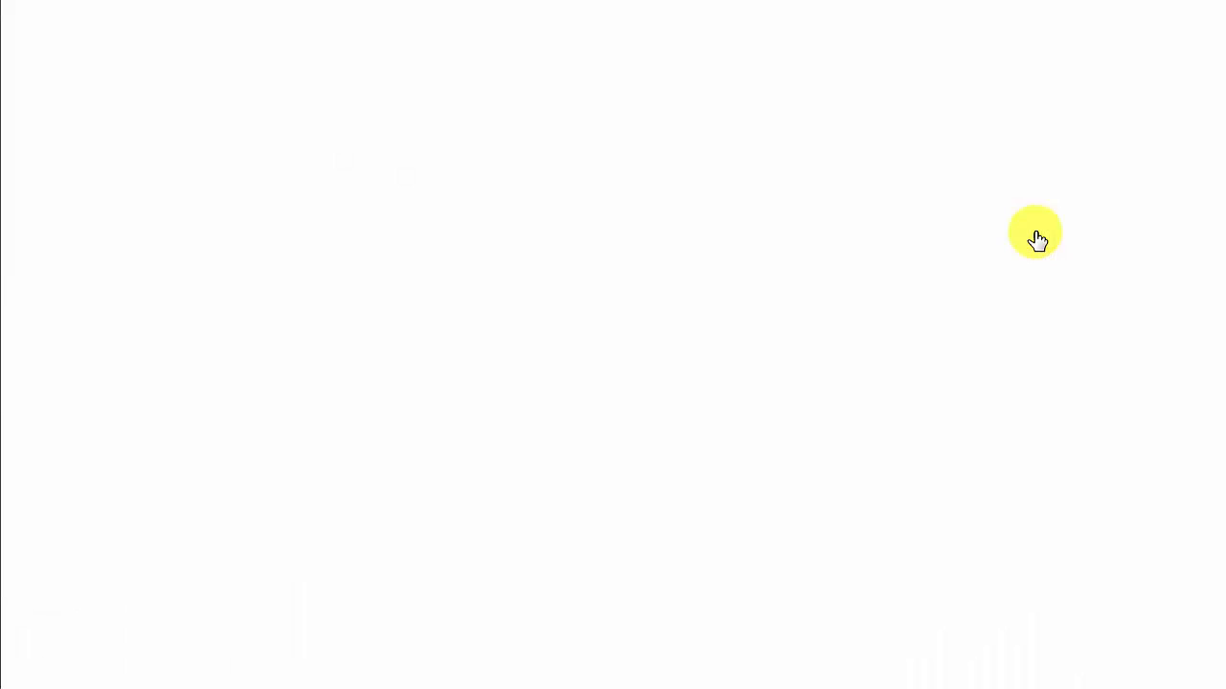